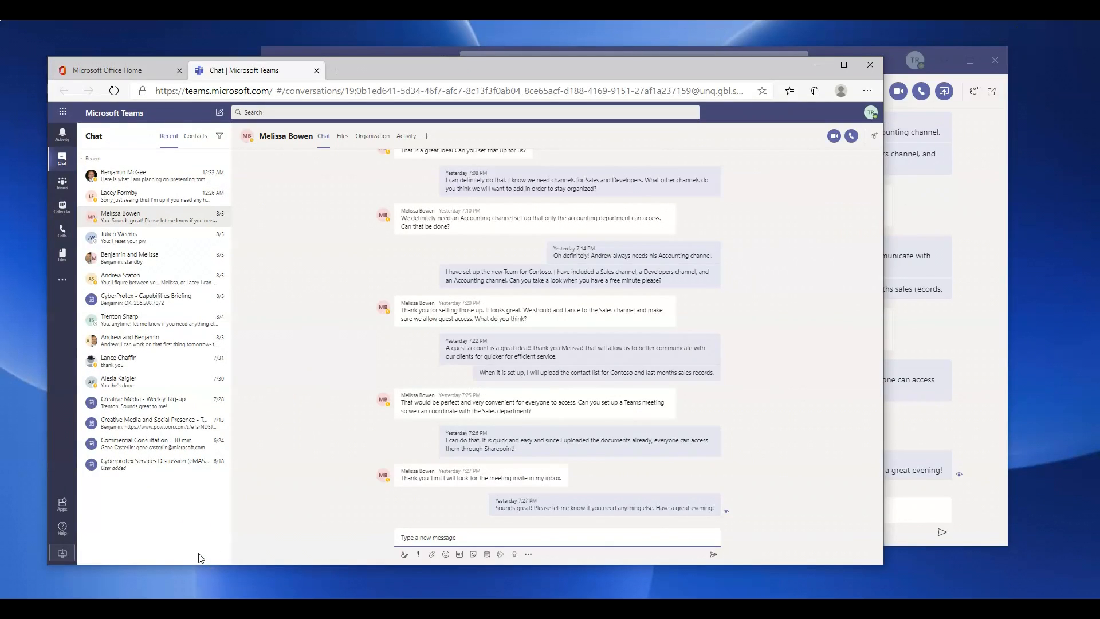
Switch to the Microsoft Teams desktop app and view the activity feed with its Feed and My Activity choices
click(940, 316)
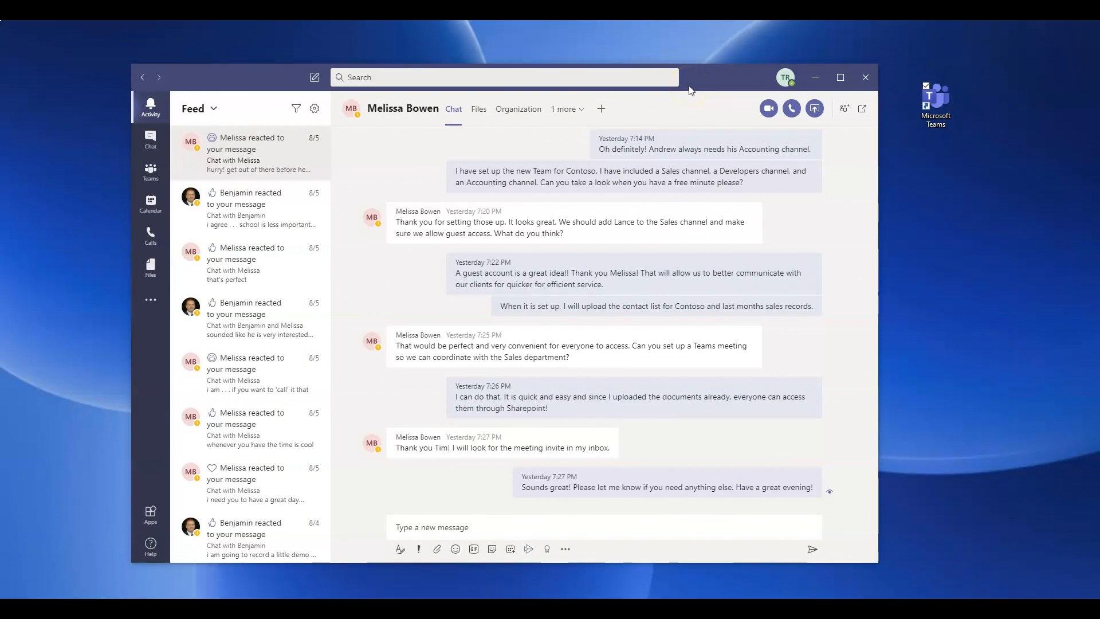
click(157, 126)
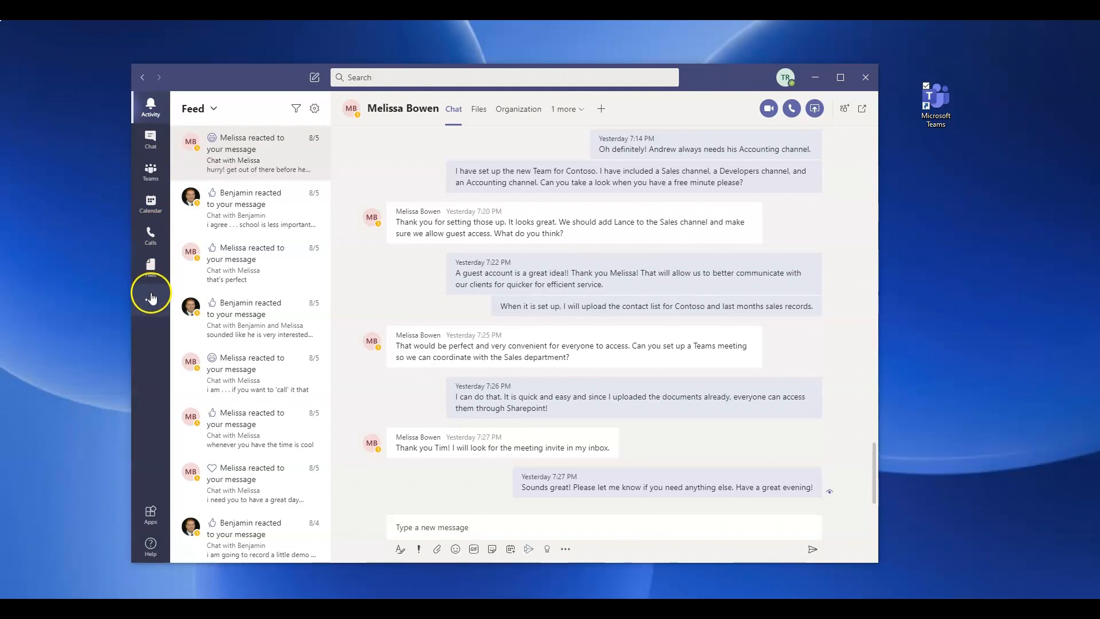
scroll(405, 184, up, 10)
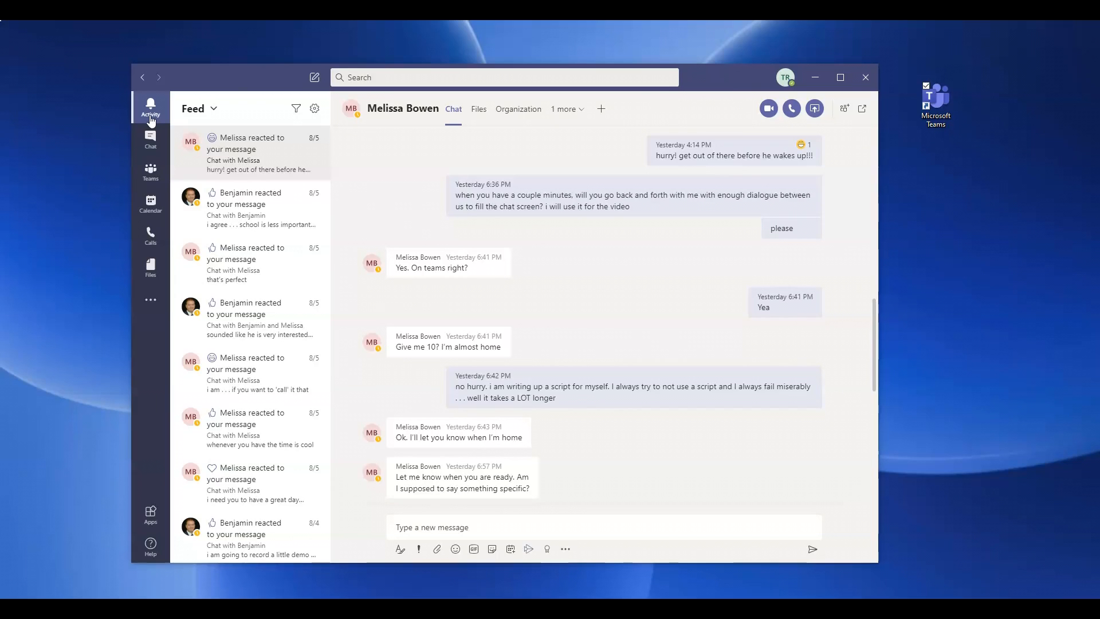
click(217, 110)
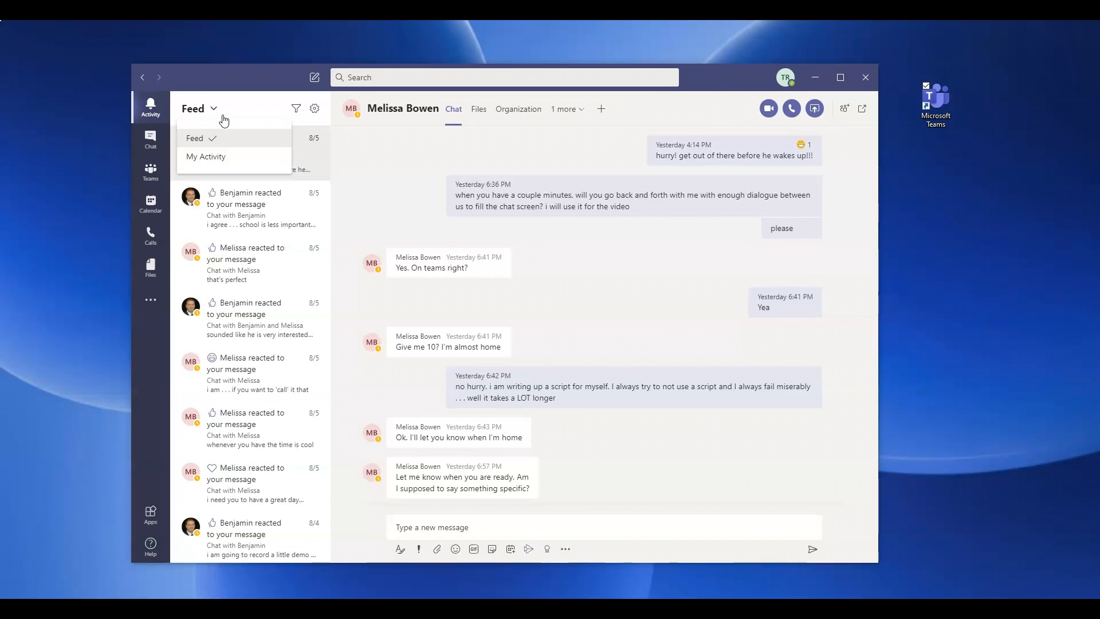
click(337, 150)
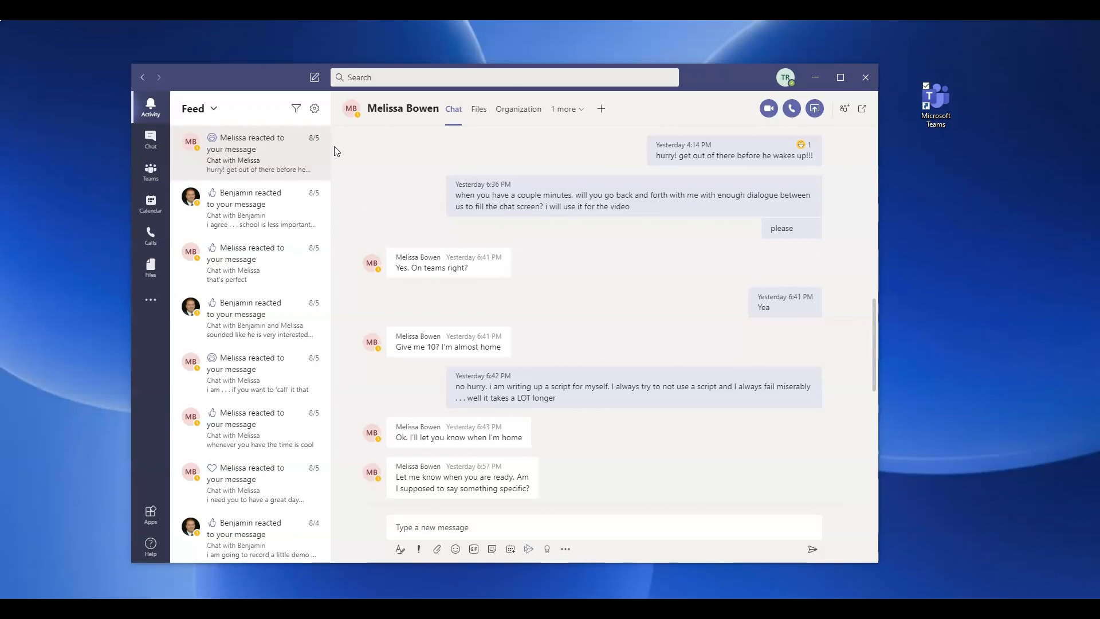
Show the recent chats and pin the currently open one-on-one conversation
click(502, 118)
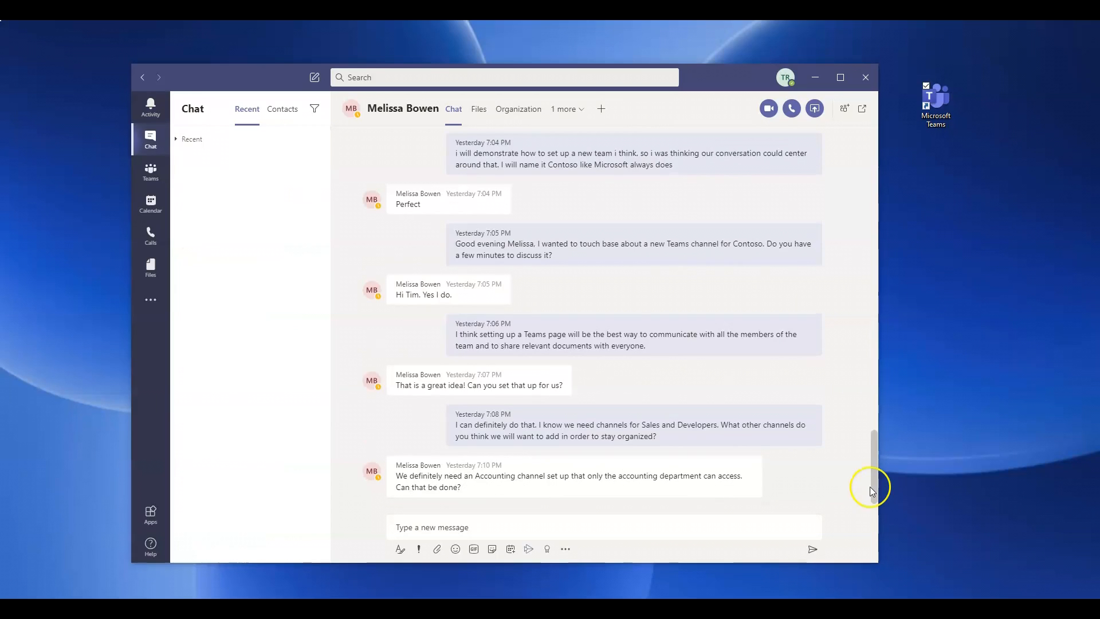
click(140, 138)
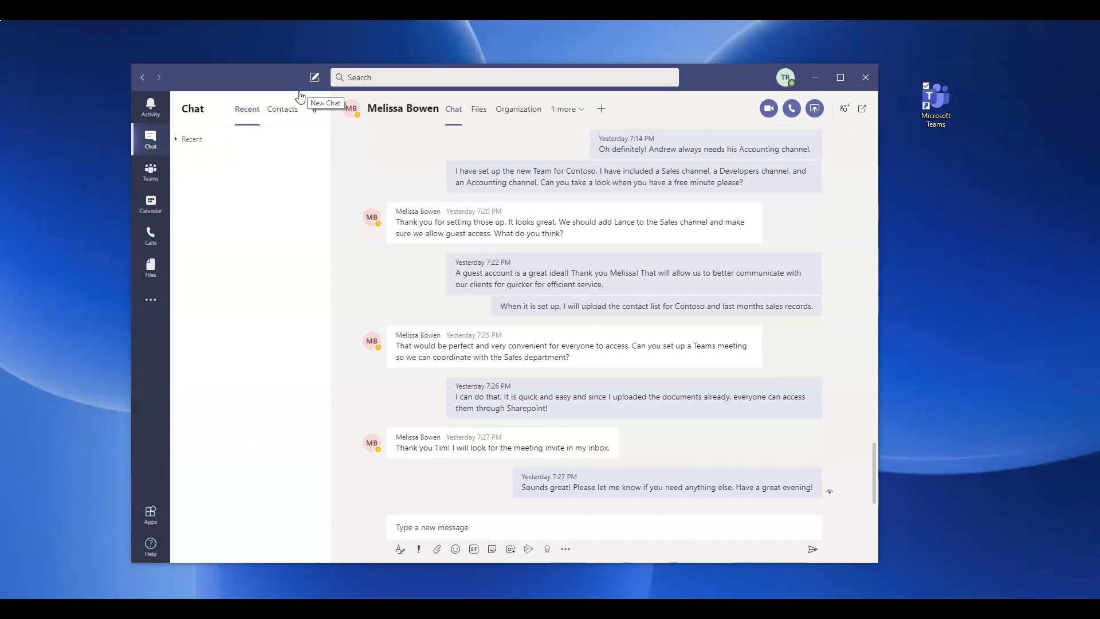
click(316, 217)
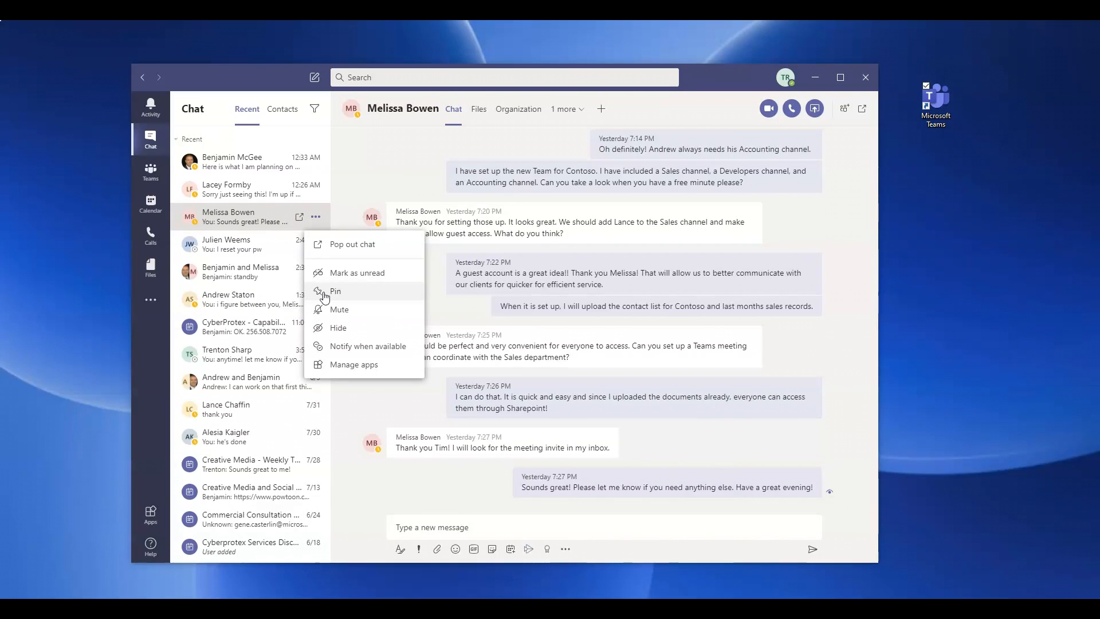
click(324, 294)
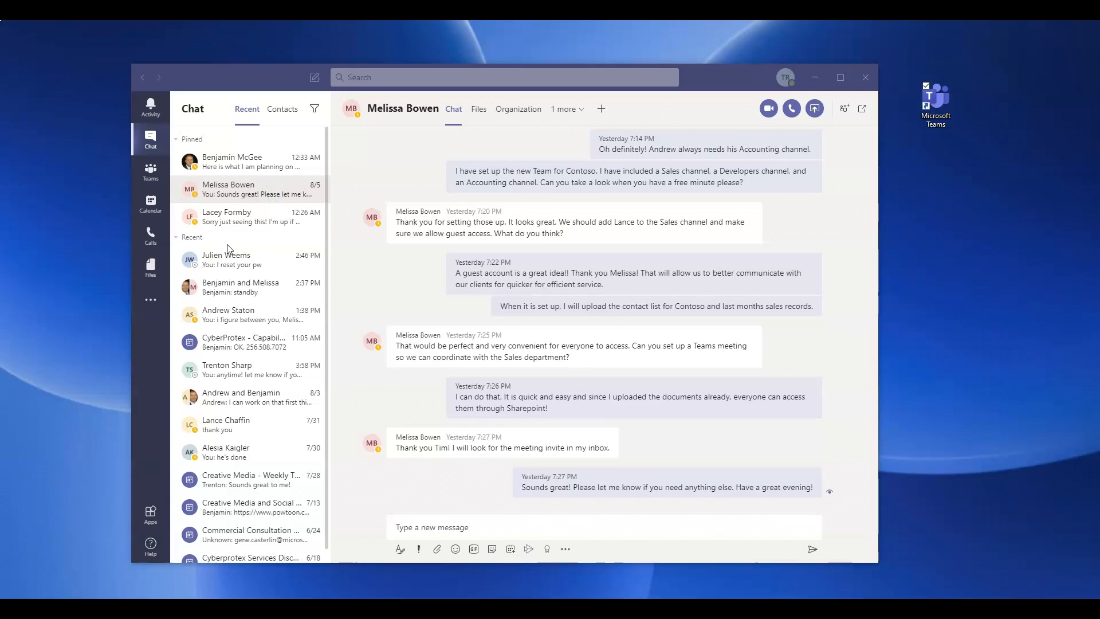
Expand the chat's message box to its formatting options and check the attachment option
click(400, 550)
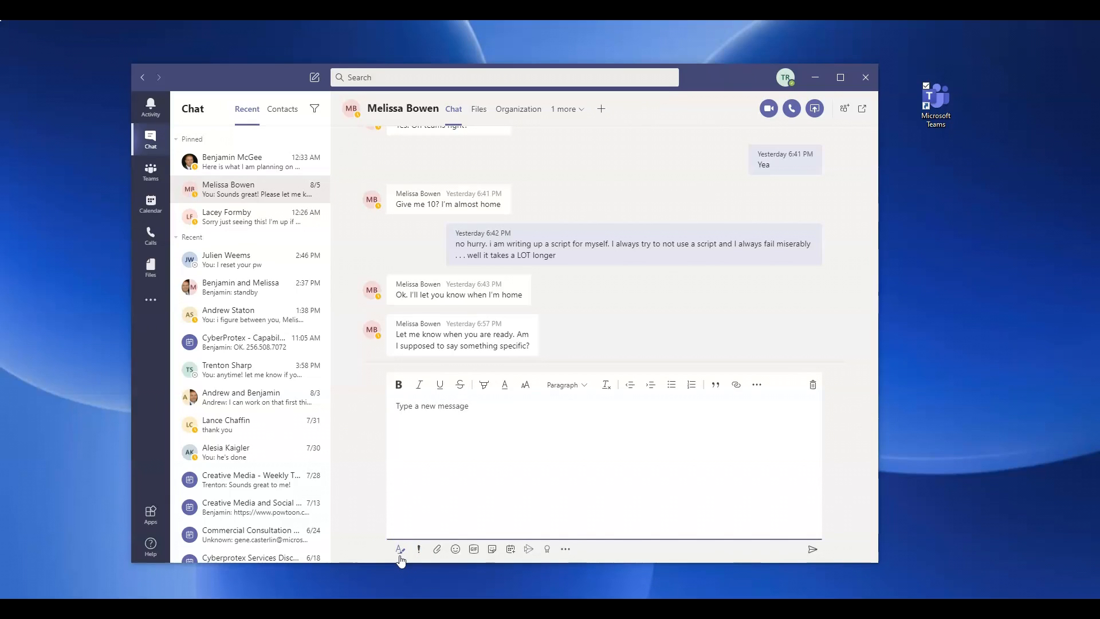
click(436, 551)
click(436, 551)
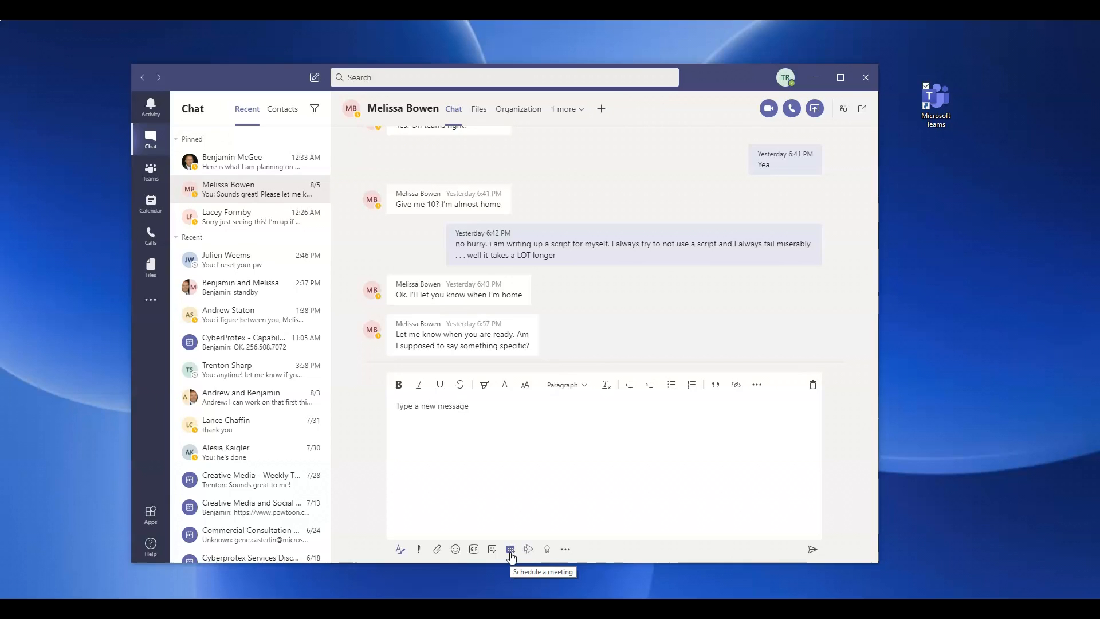
Examine the screen sharing choices and the video and audio call options of the open chat
click(810, 117)
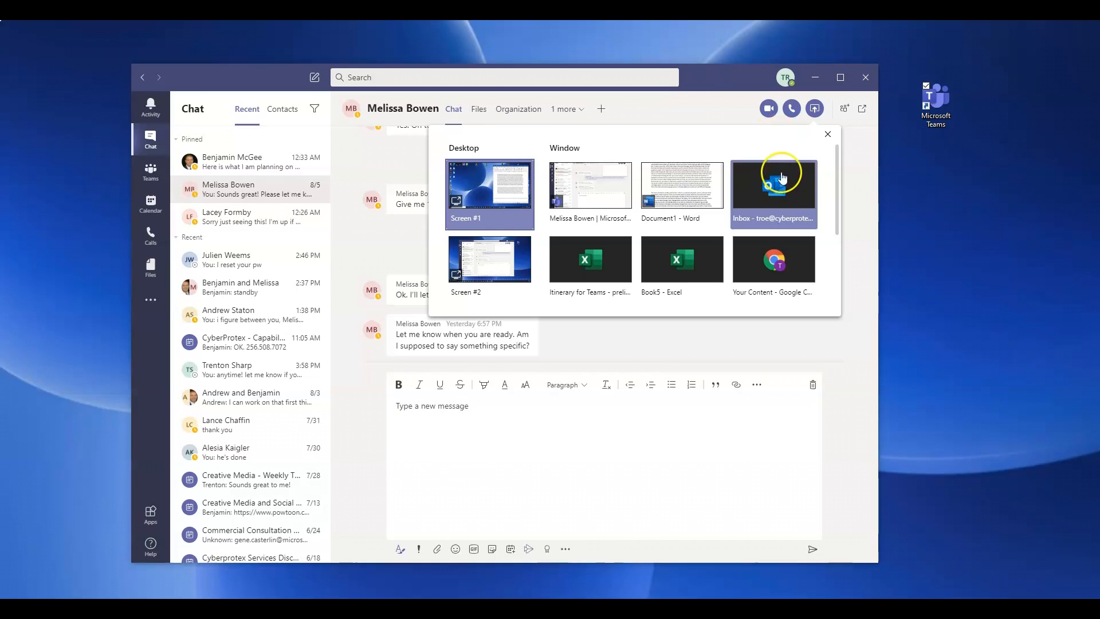
click(827, 135)
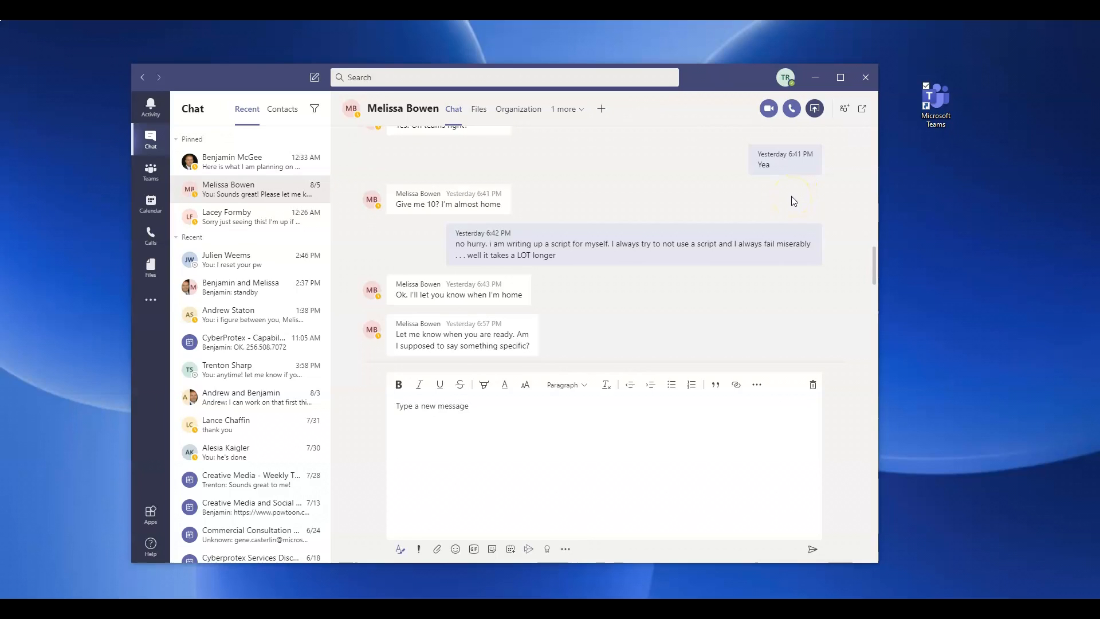
click(768, 110)
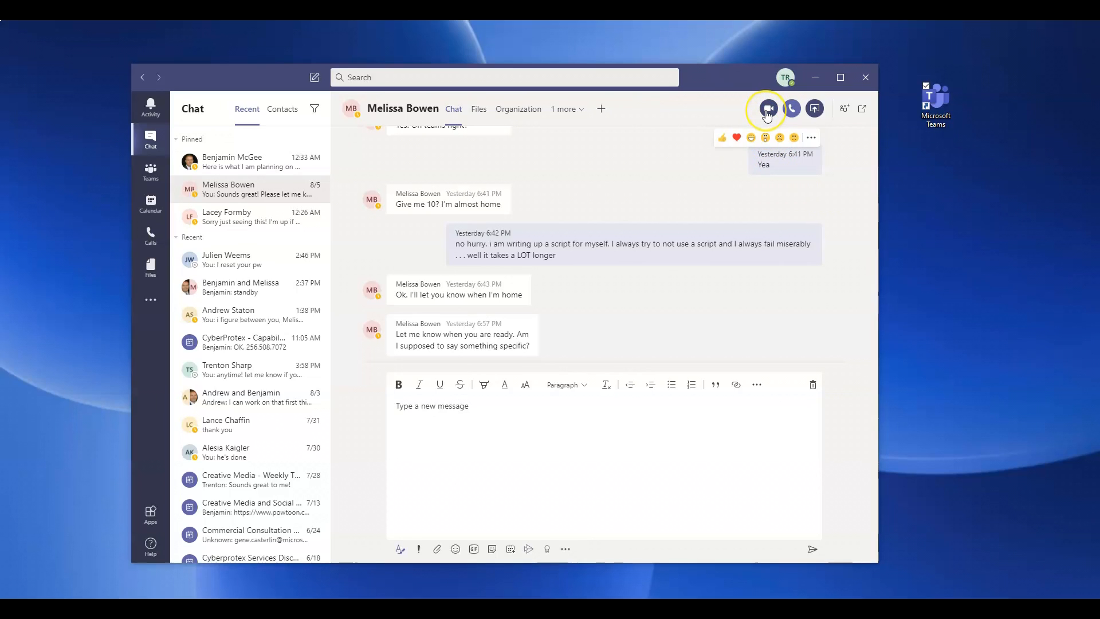
click(794, 113)
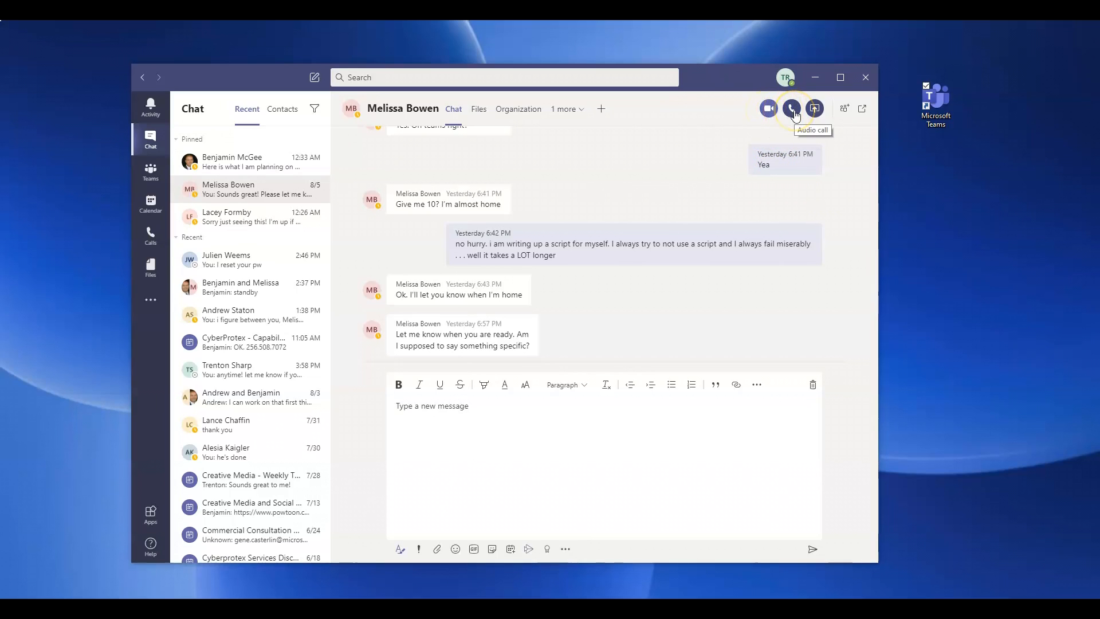
click(745, 198)
click(807, 197)
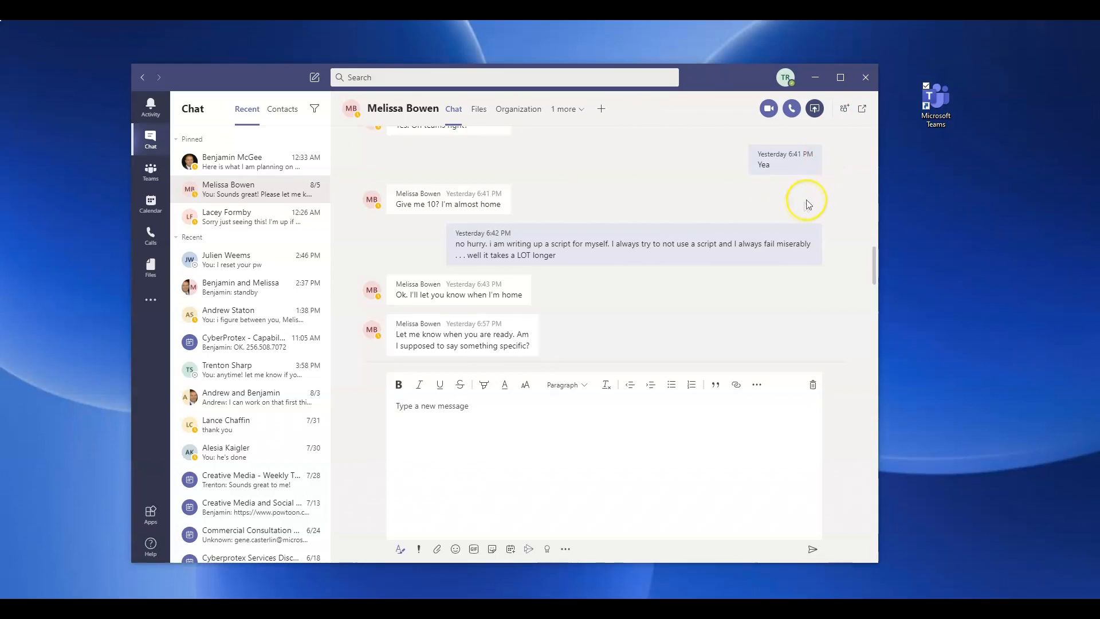
View the open chat in a separate window, close that window, and check the additional actions for a received message
click(862, 108)
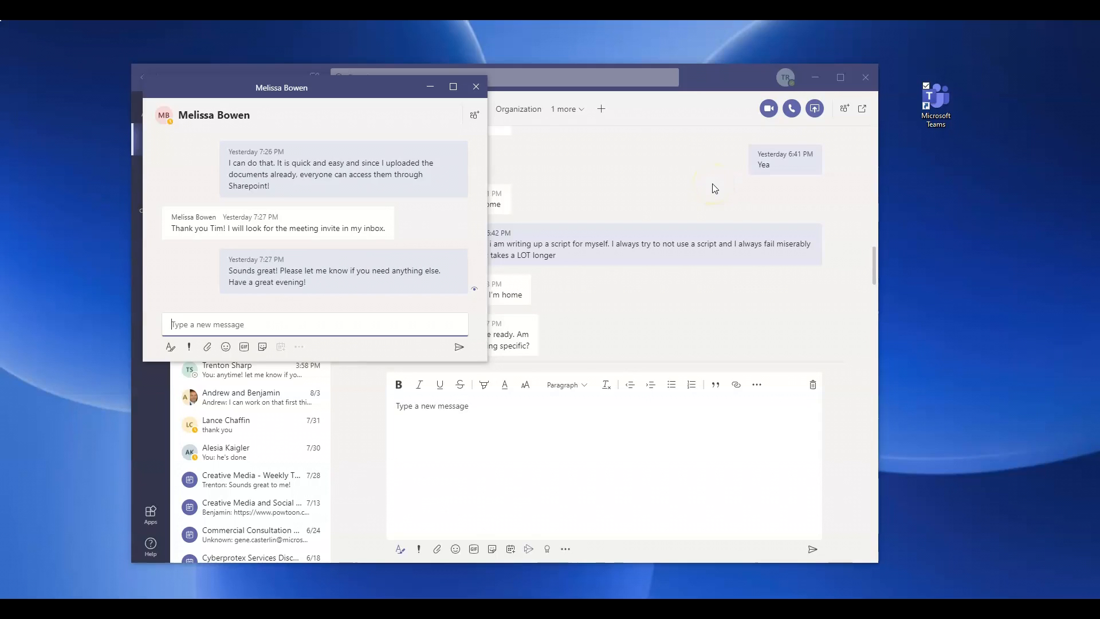
click(471, 87)
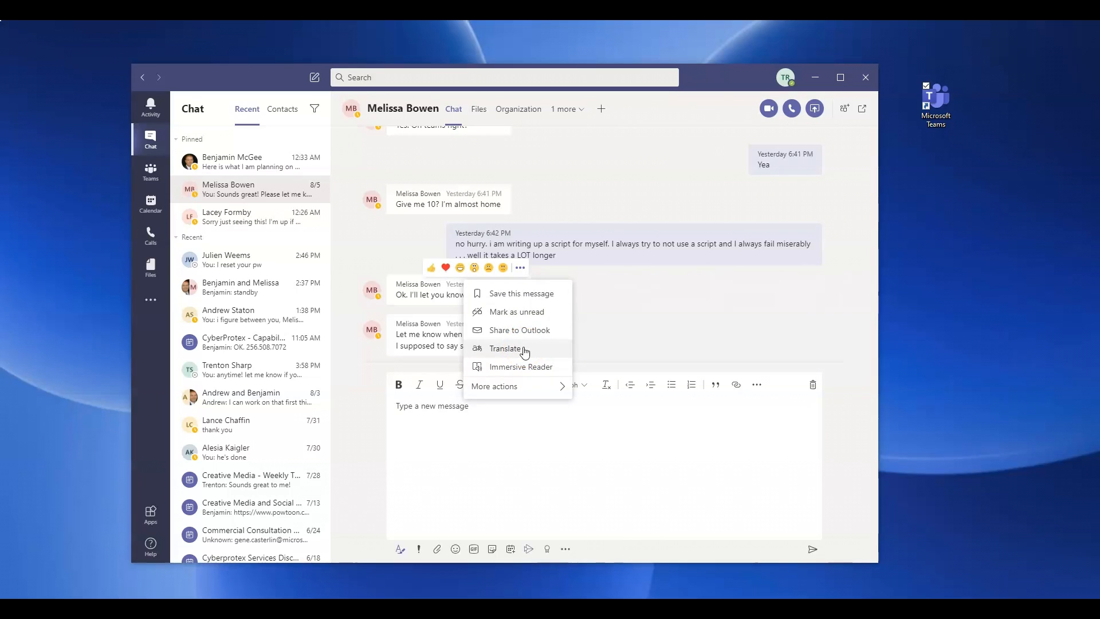
click(30, 170)
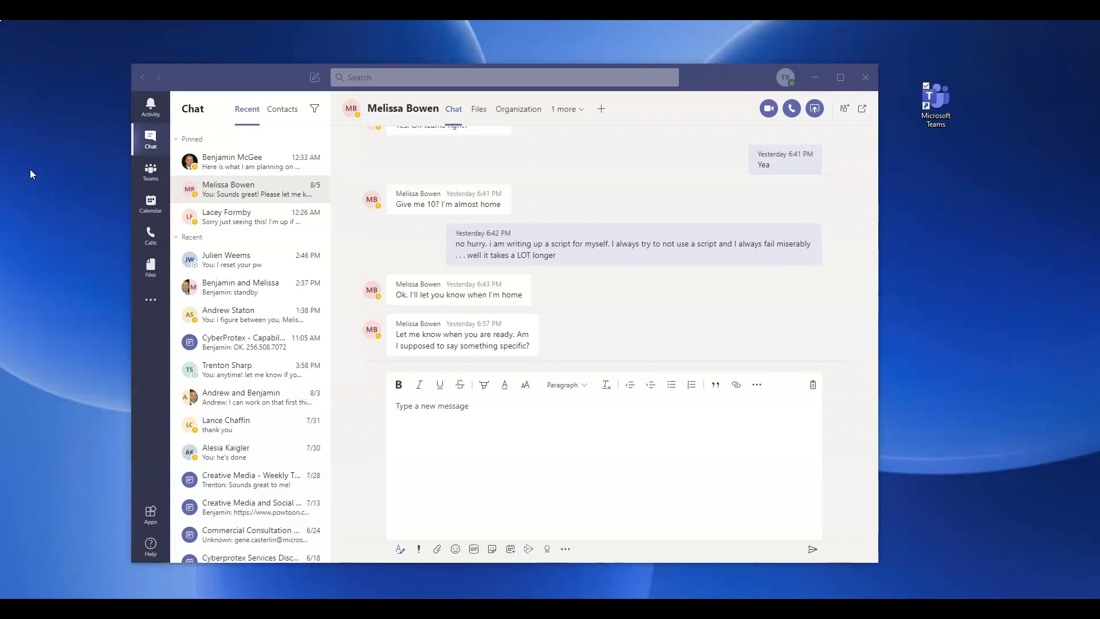
Open the management page of the Sales team and review its channels, settings, analytics and apps
click(147, 173)
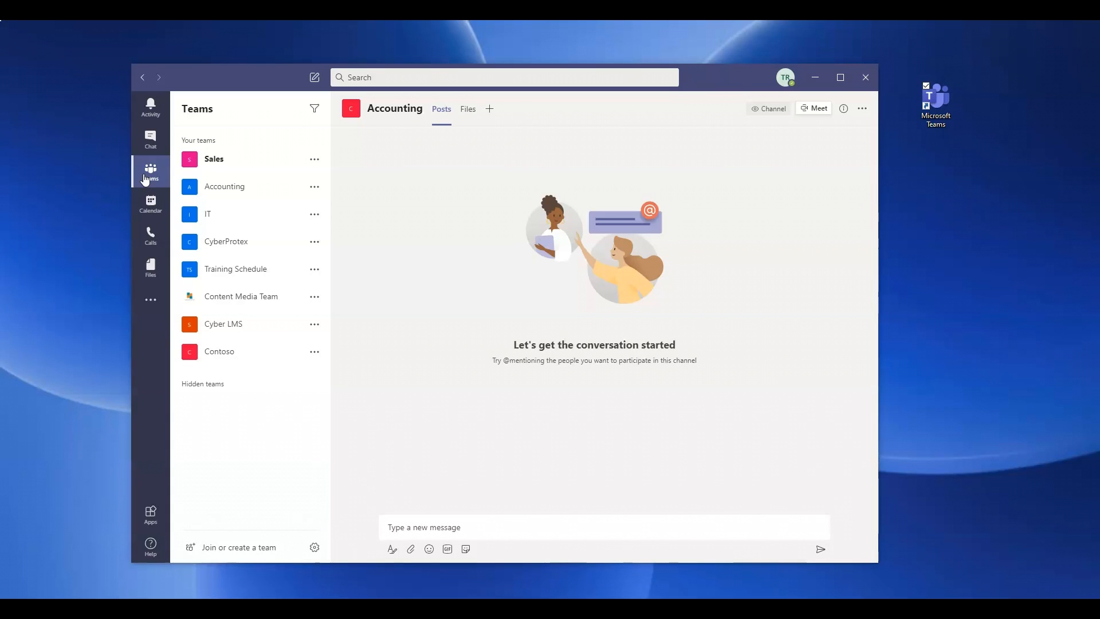
click(314, 159)
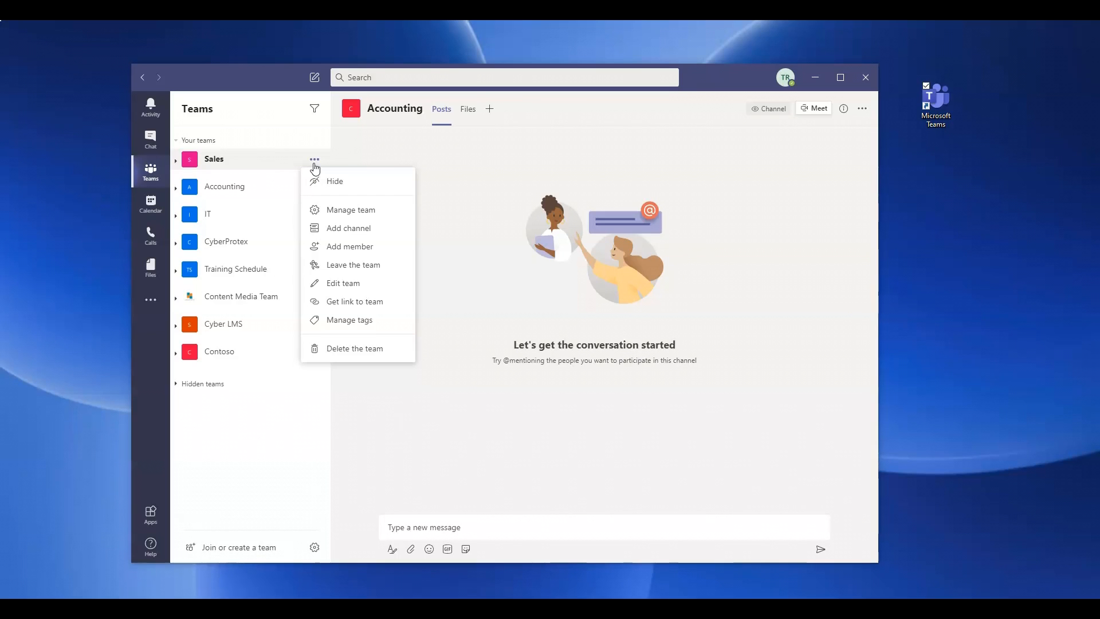
click(334, 209)
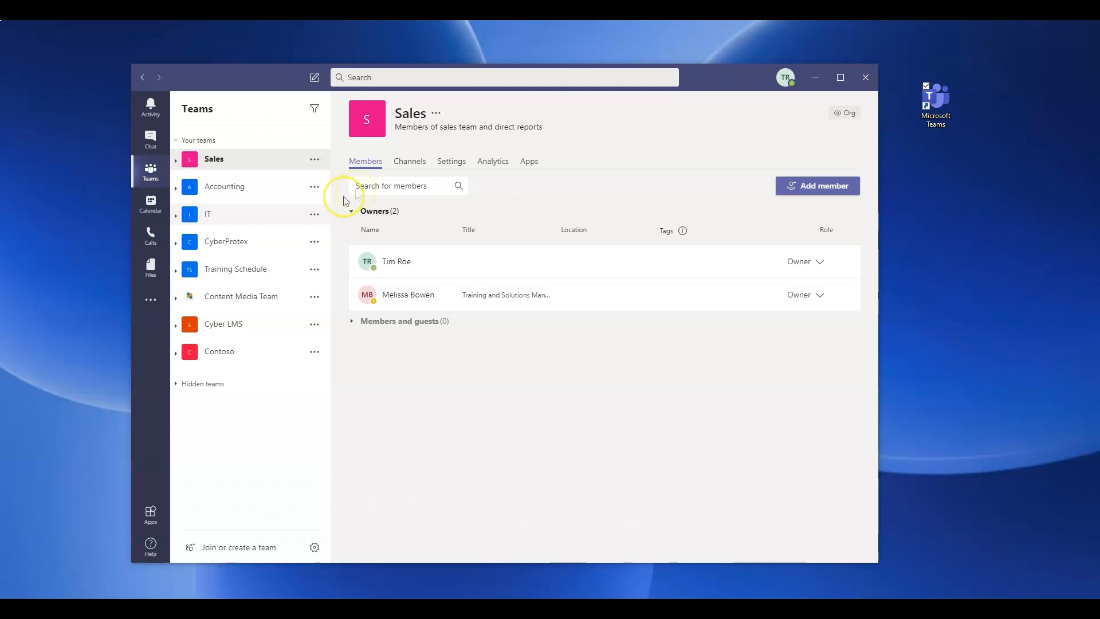
click(409, 161)
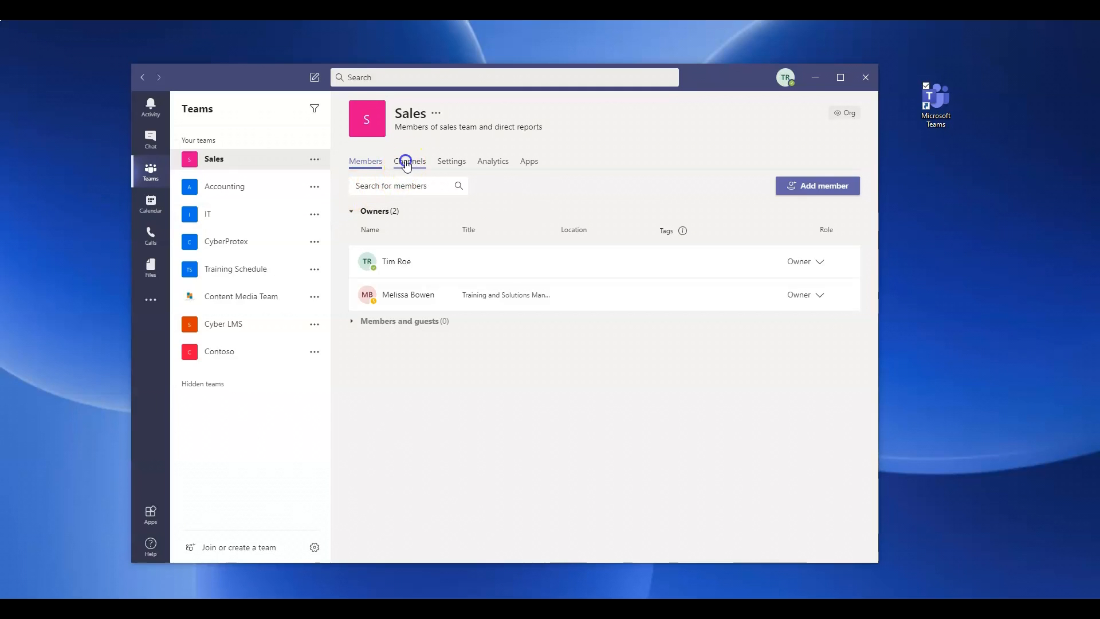
click(448, 166)
click(487, 171)
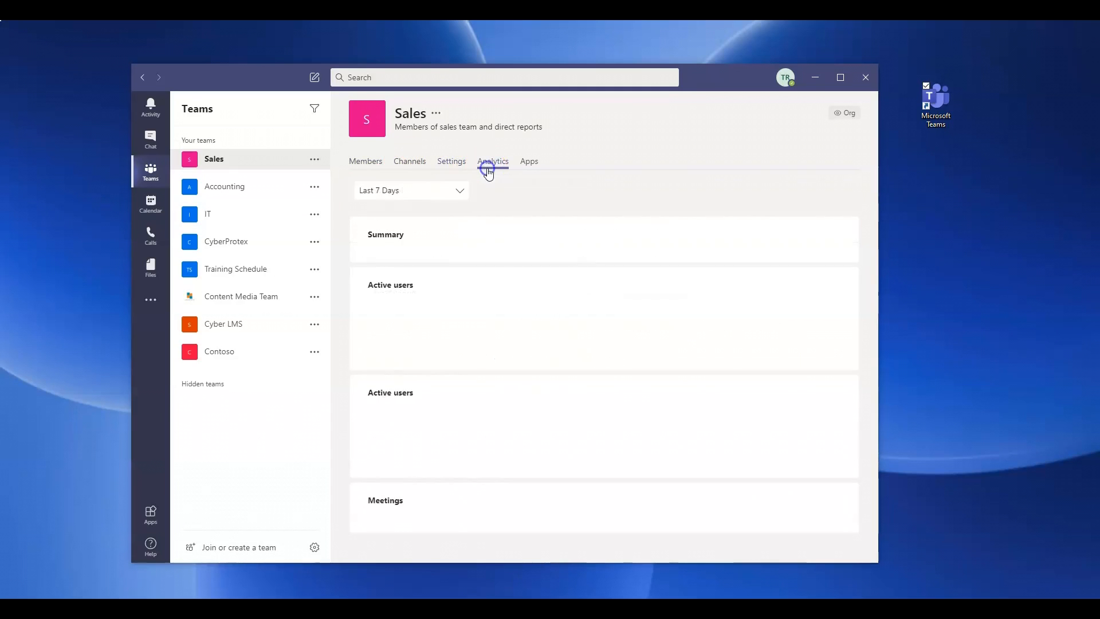
click(529, 168)
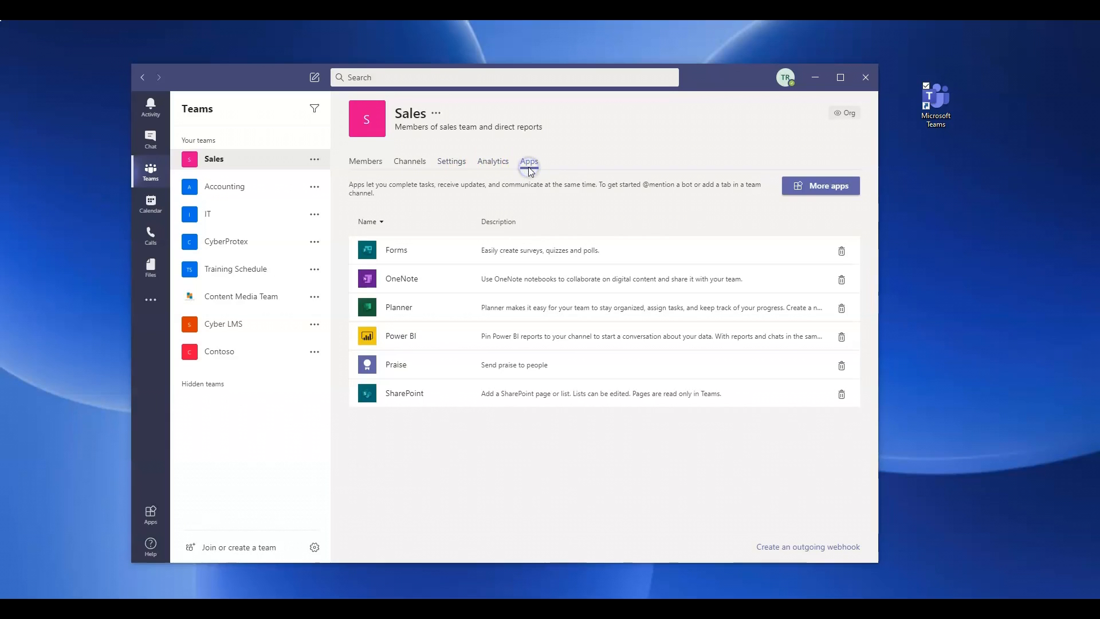
Add a colleague to the Sales team with the Member role and open the team's General channel
click(365, 164)
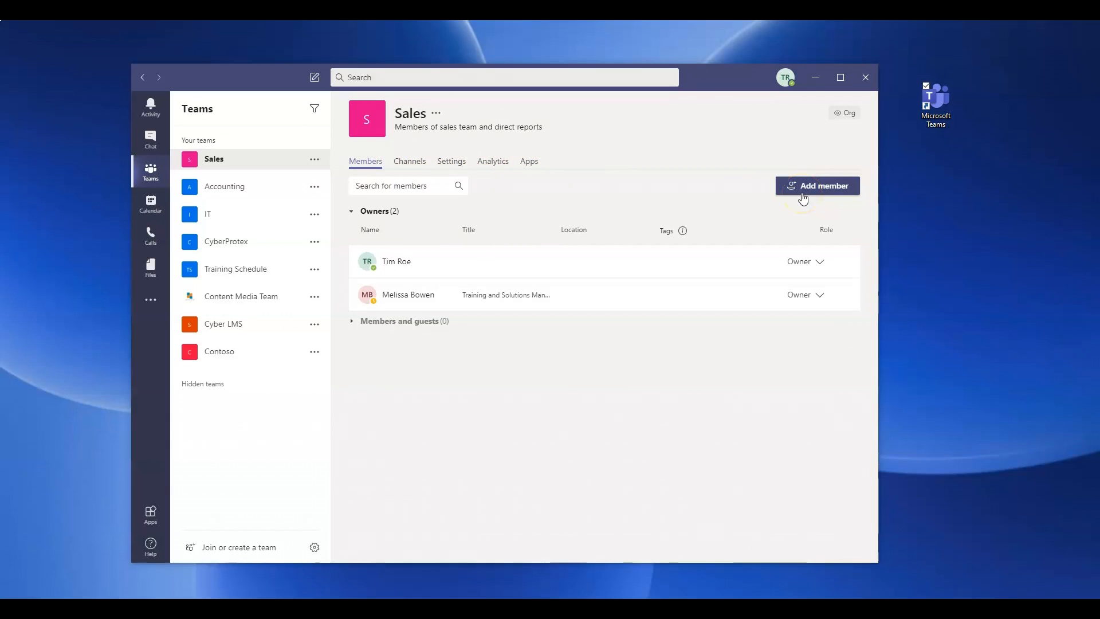
click(803, 198)
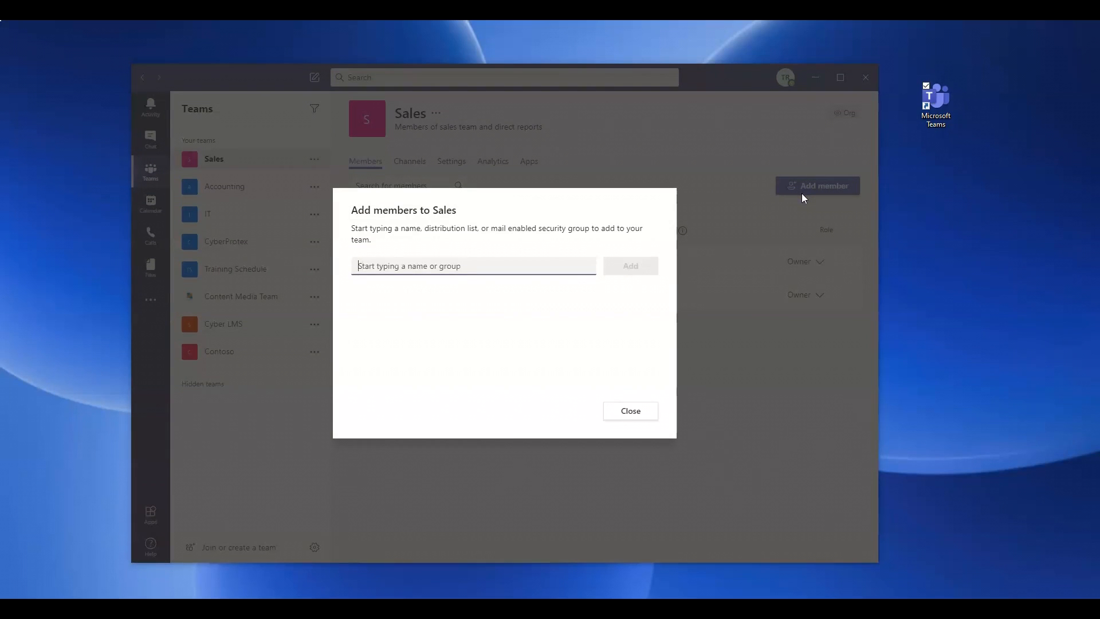
text(an)
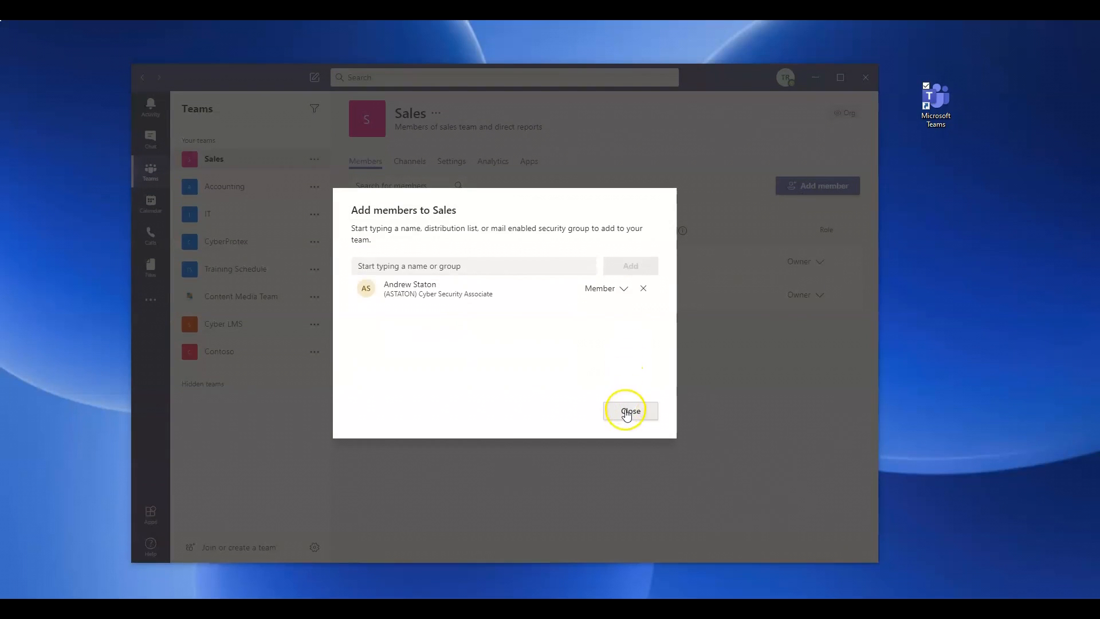
click(625, 411)
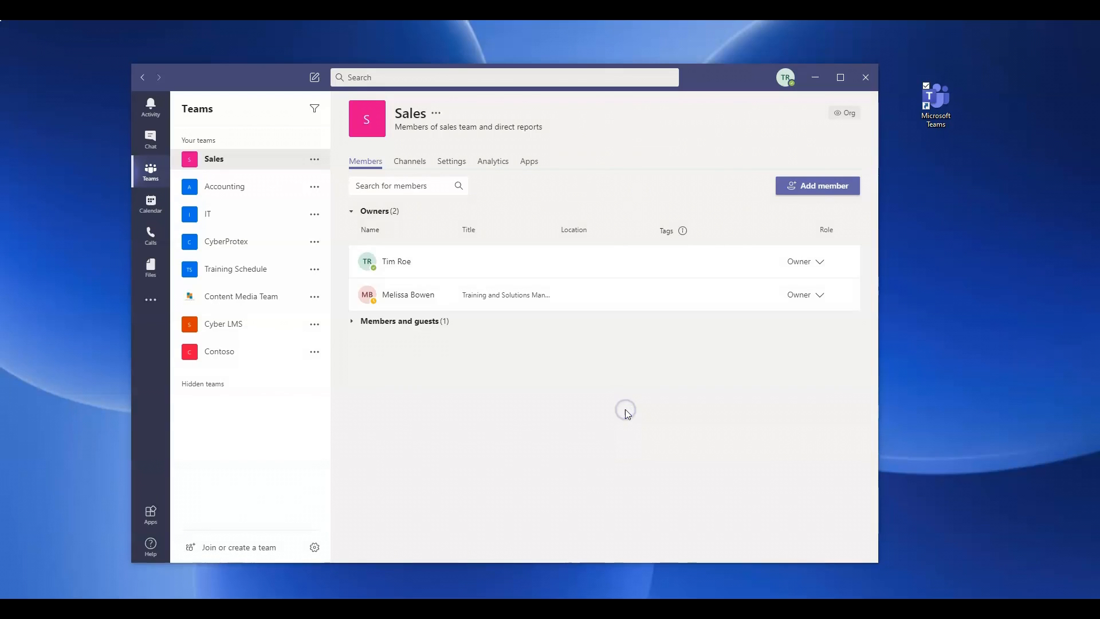
click(206, 179)
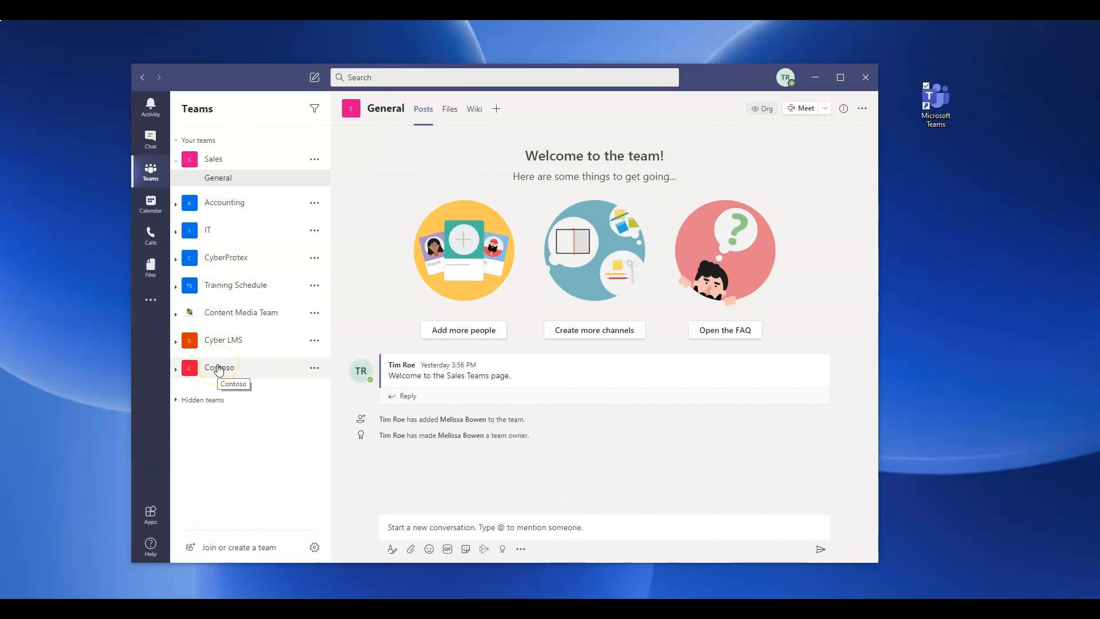
Build a new public team from scratch named Marketing, leaving the description blank and skipping the addition of members
click(220, 546)
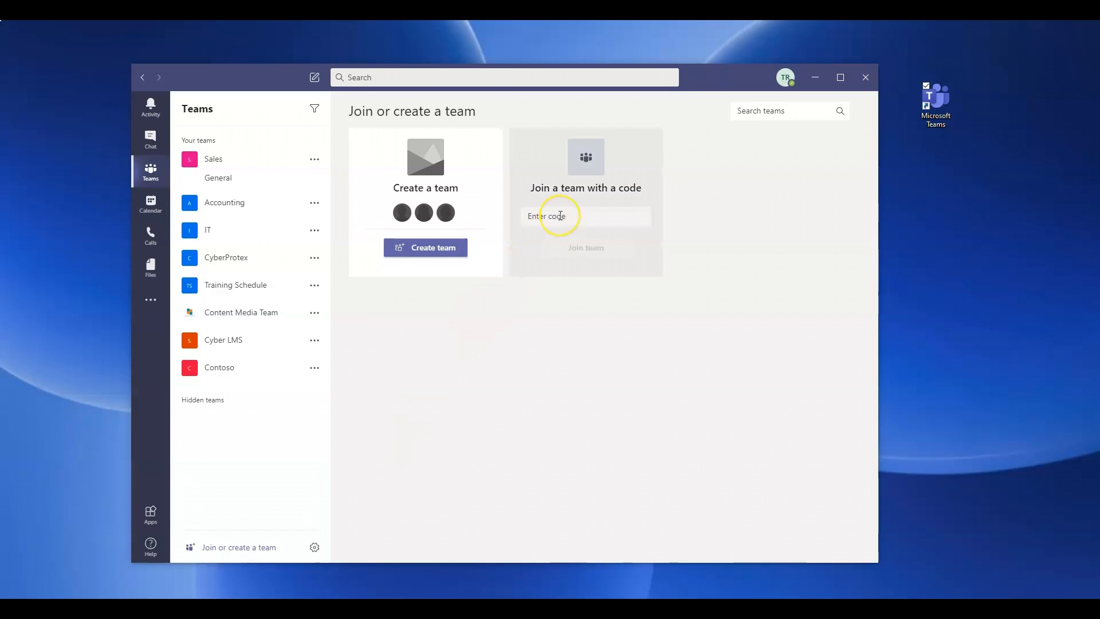
click(425, 248)
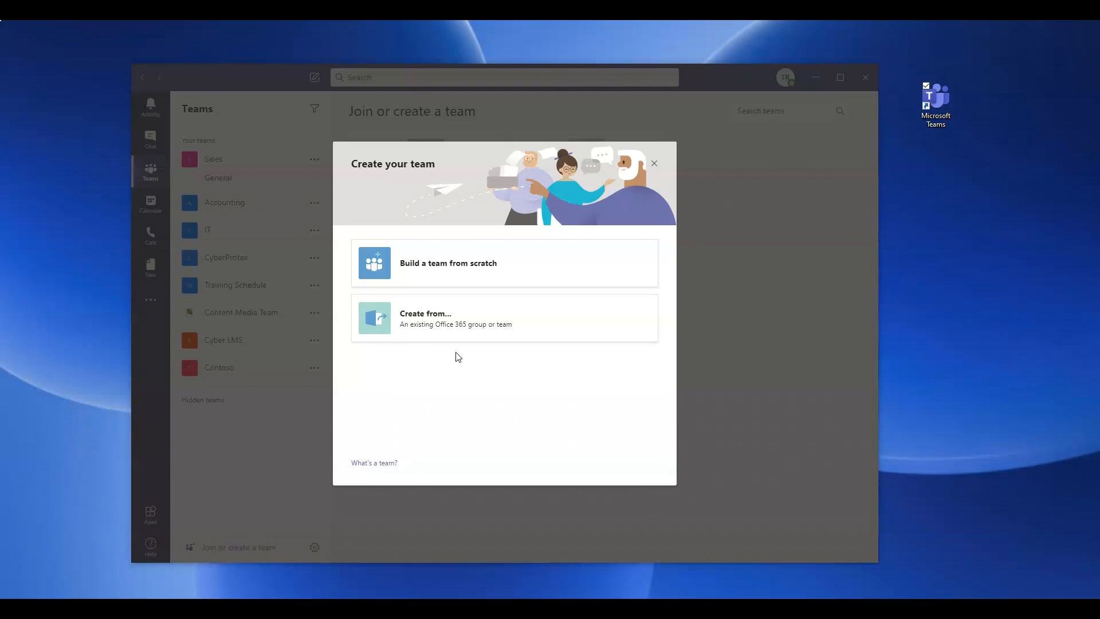
click(471, 273)
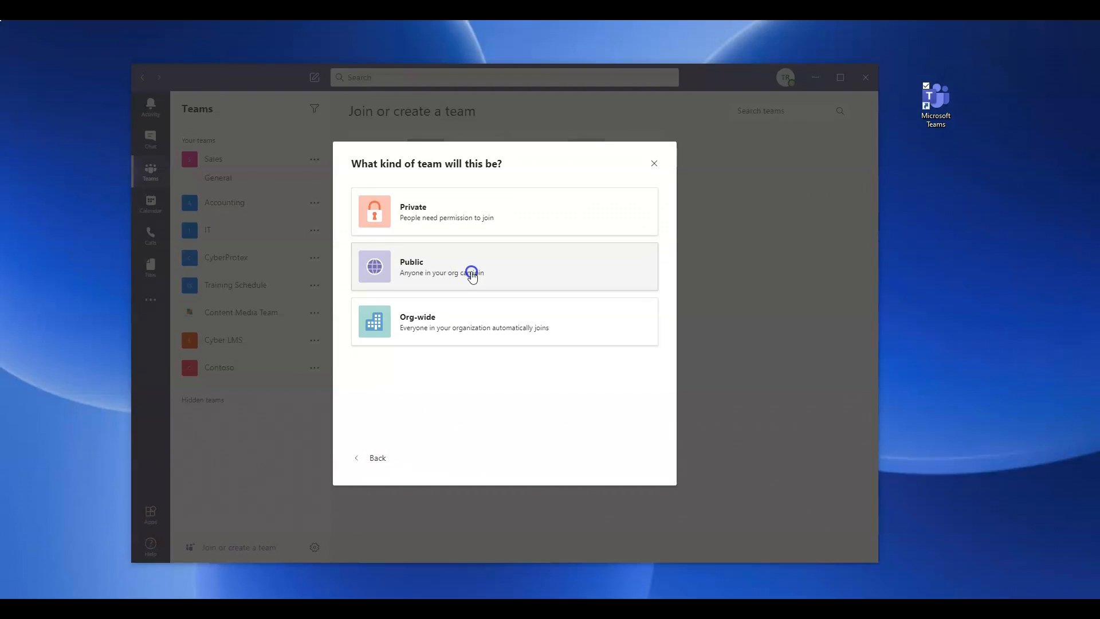
click(471, 273)
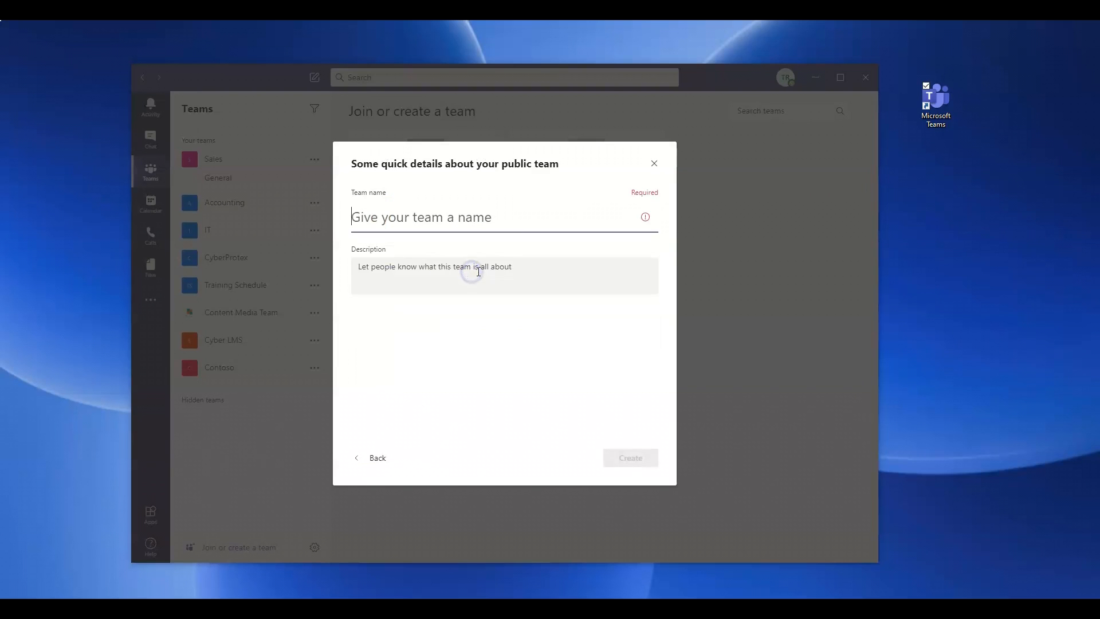
text(Marketing)
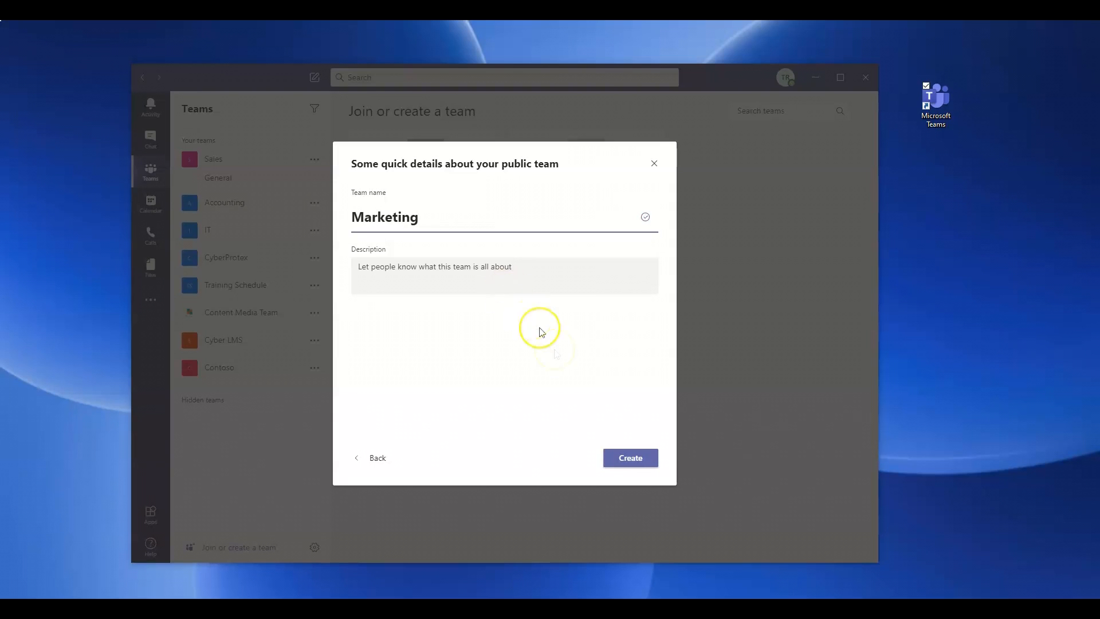
click(506, 266)
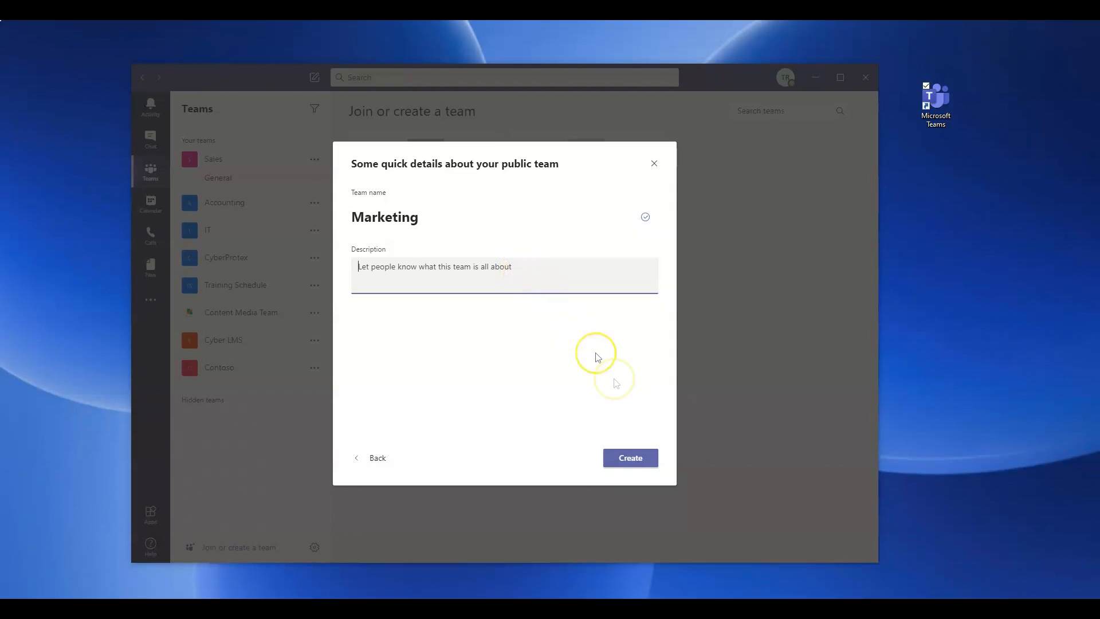
click(636, 455)
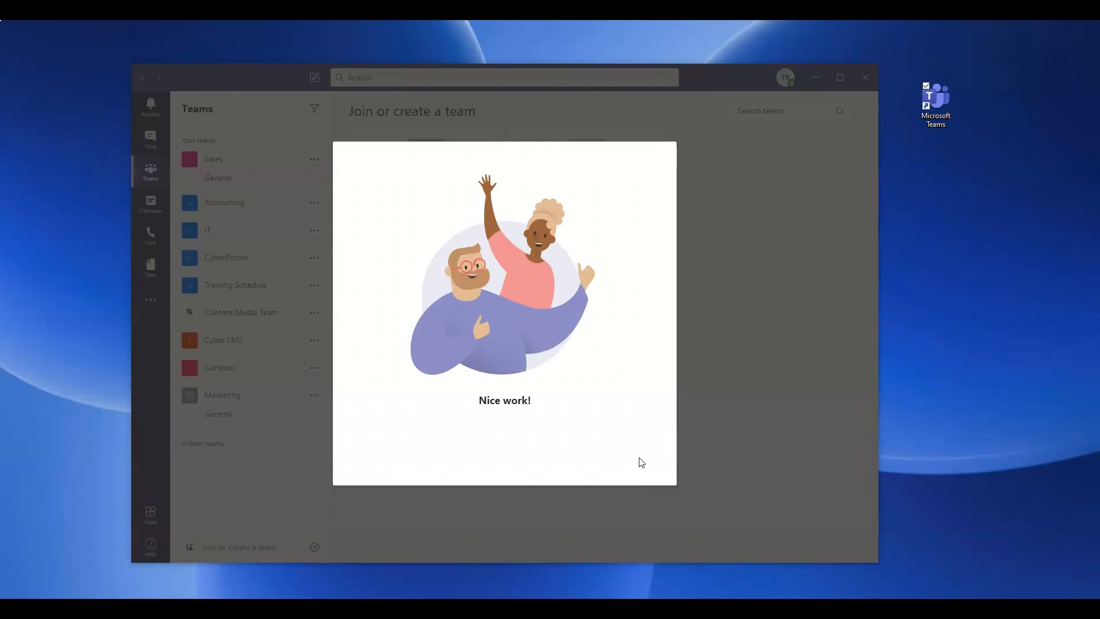
click(639, 457)
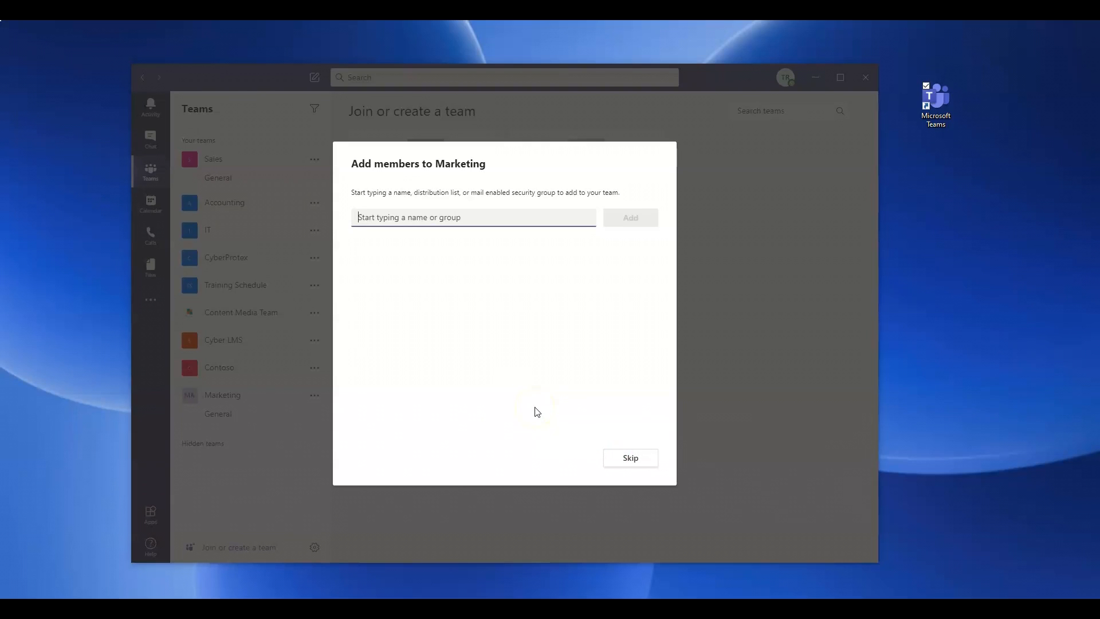
click(627, 458)
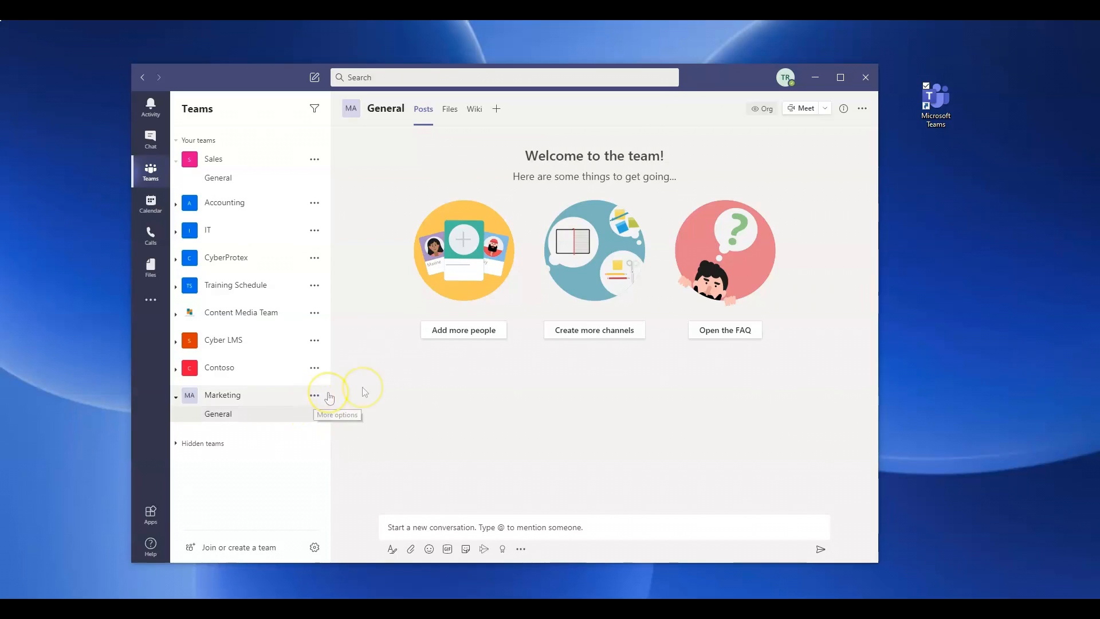
Add the Training and Solutions Manager to the Marketing team and set that person's role to Owner
click(456, 332)
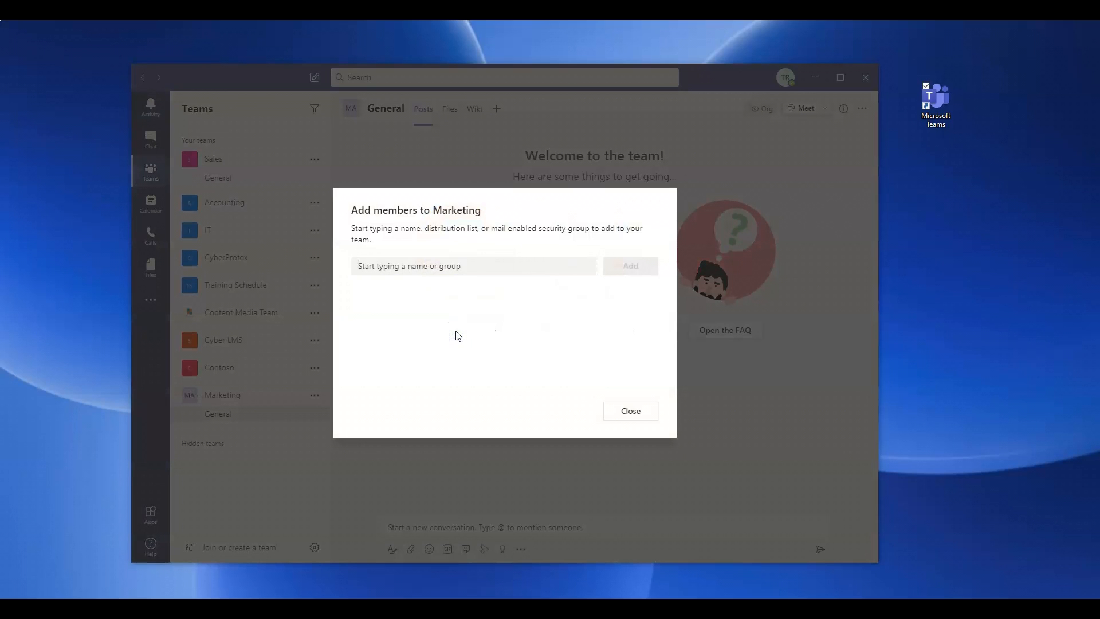
click(429, 265)
text(me)
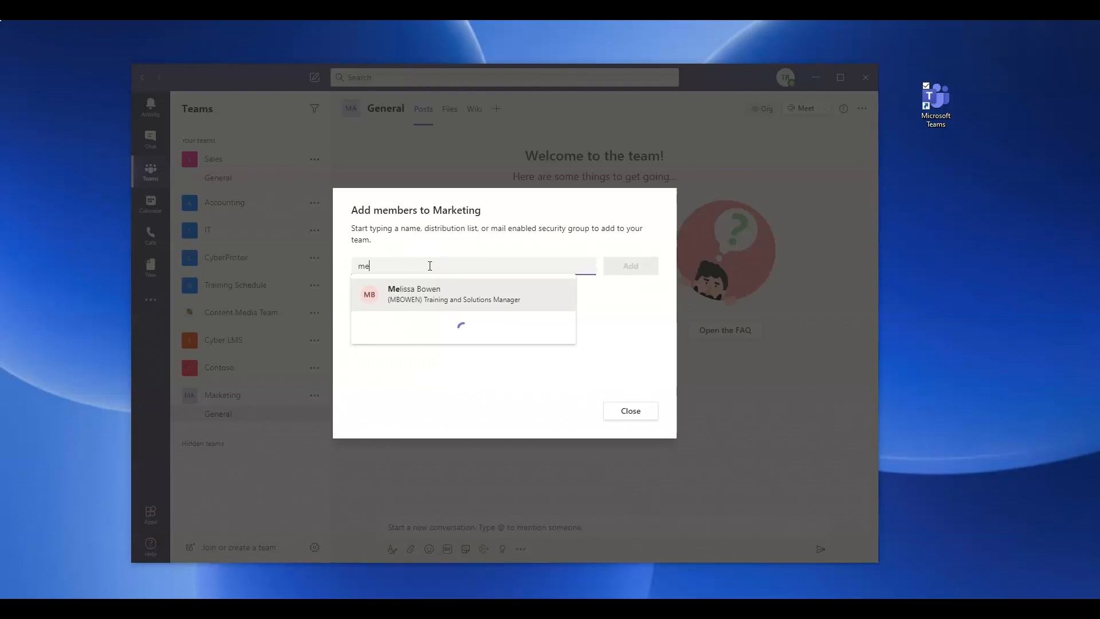
click(409, 302)
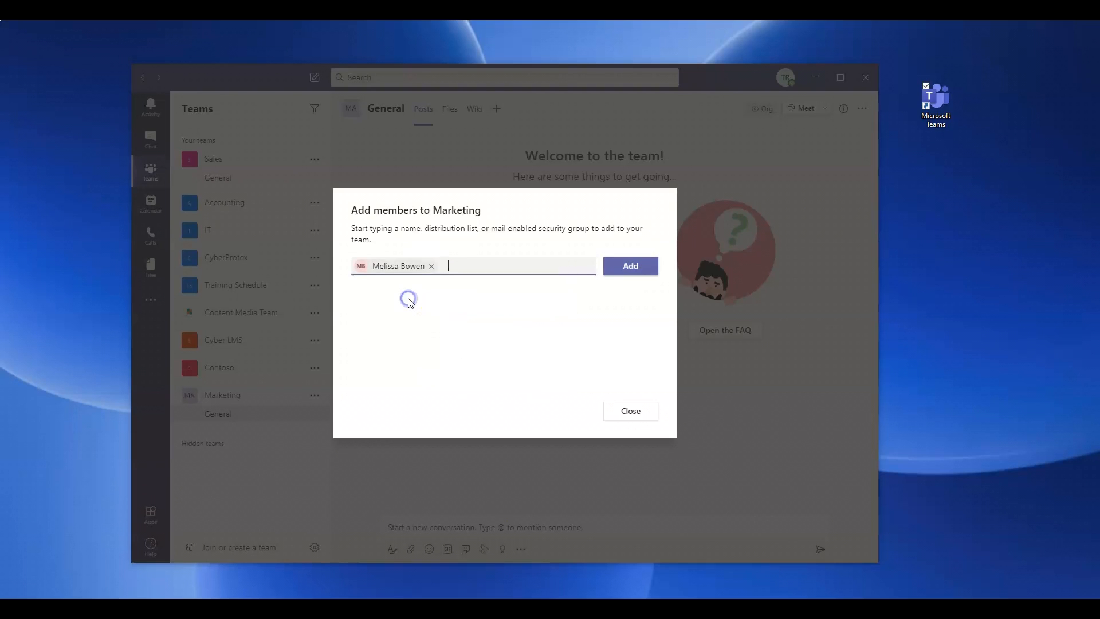
click(630, 267)
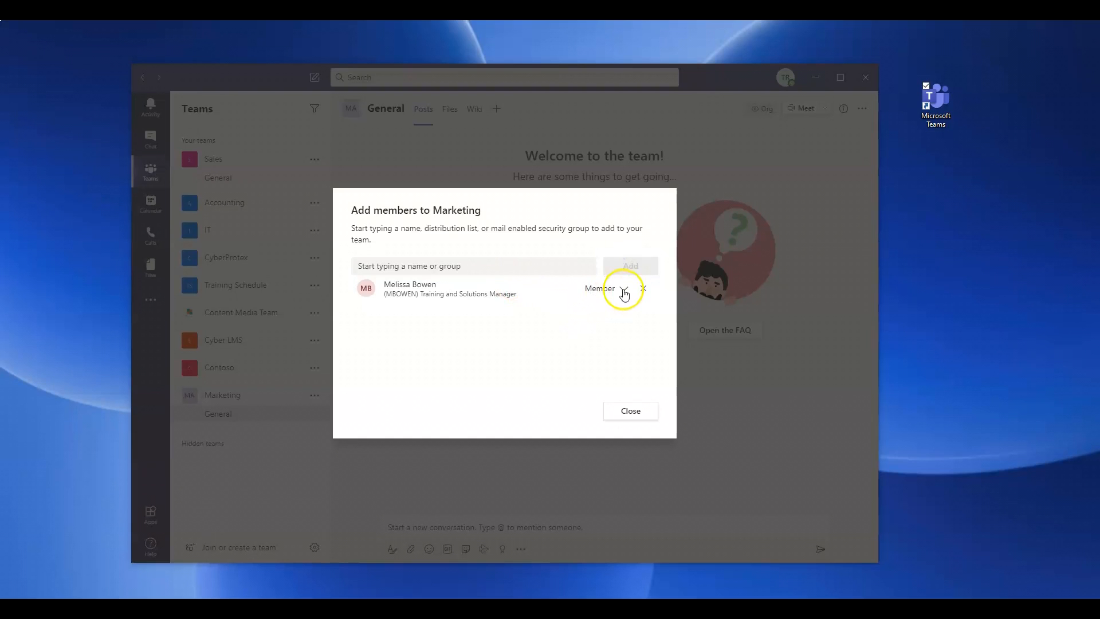
click(624, 292)
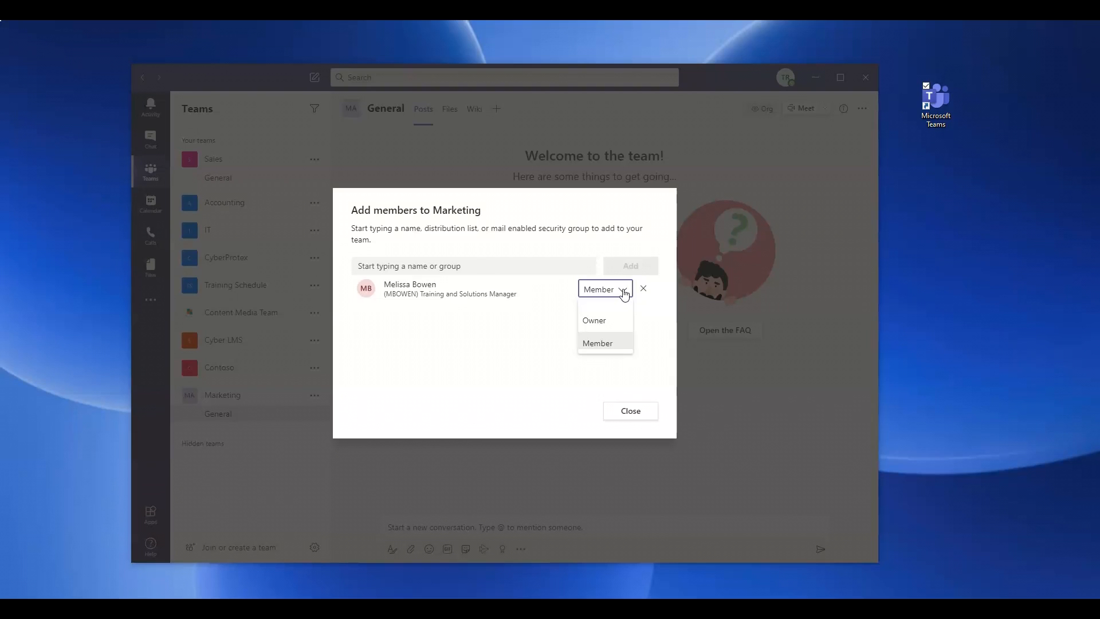
click(584, 319)
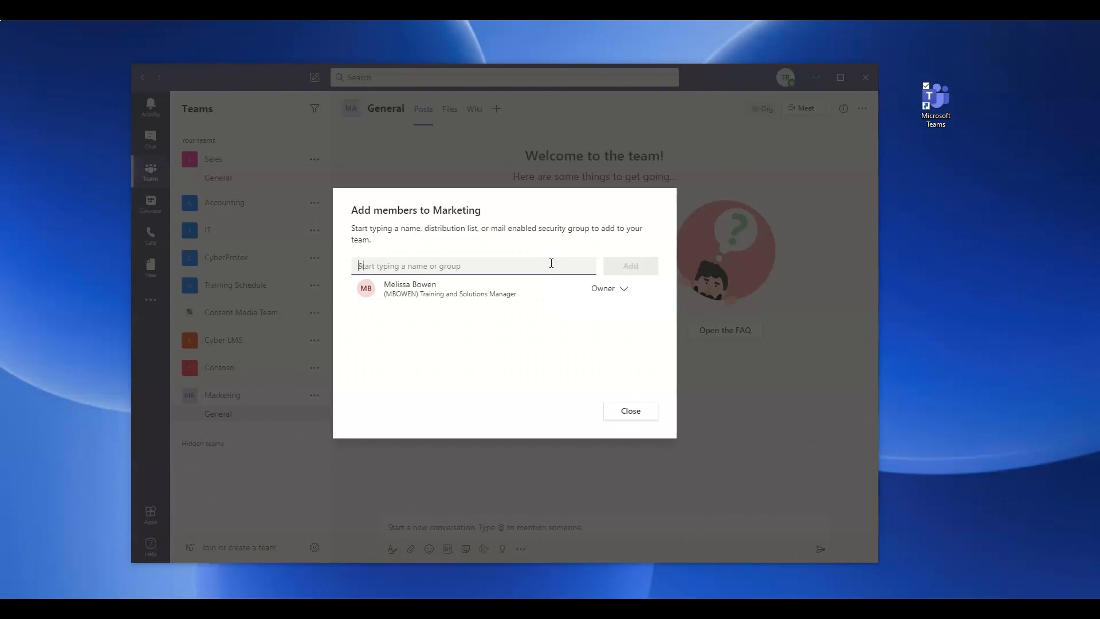
Add the Cyber Security Associate to the Marketing team with the Member role and finish adding people
text(And)
click(513, 296)
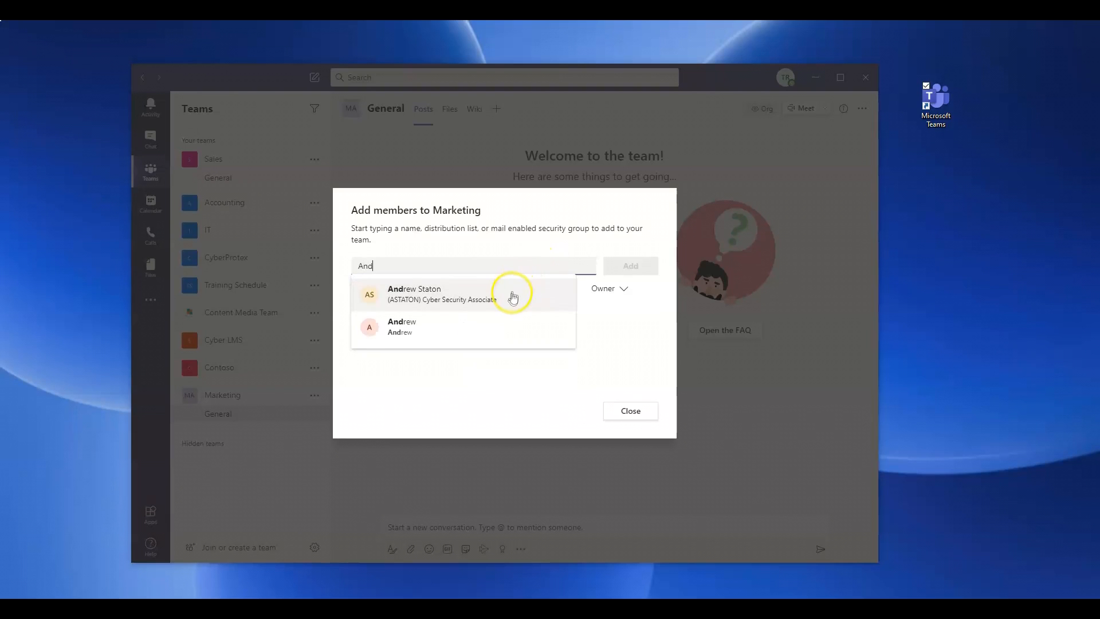
click(629, 271)
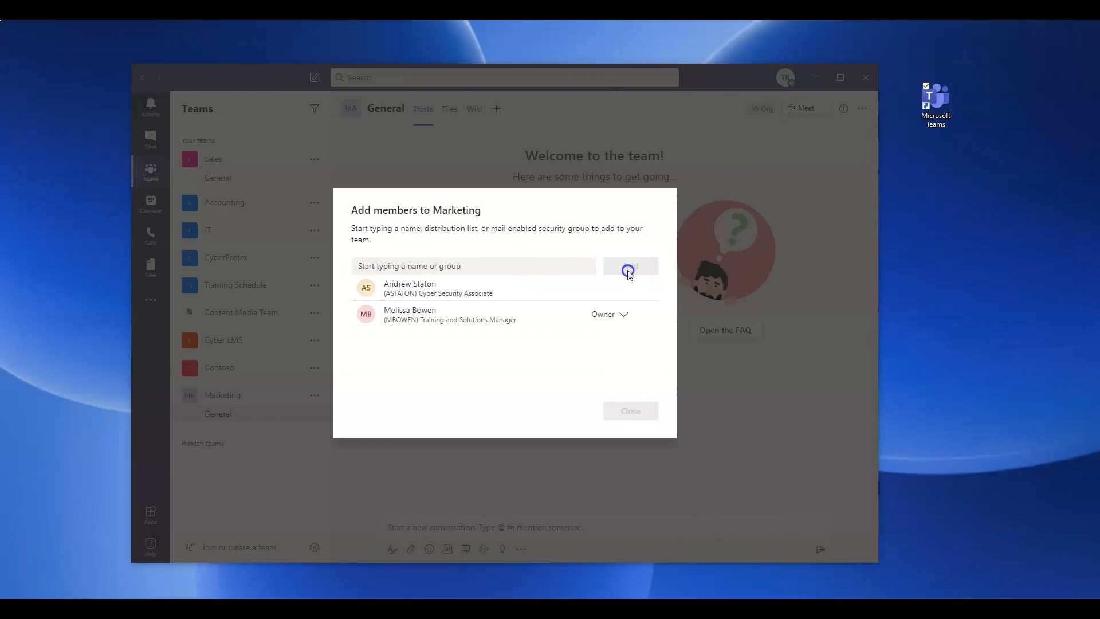
click(638, 411)
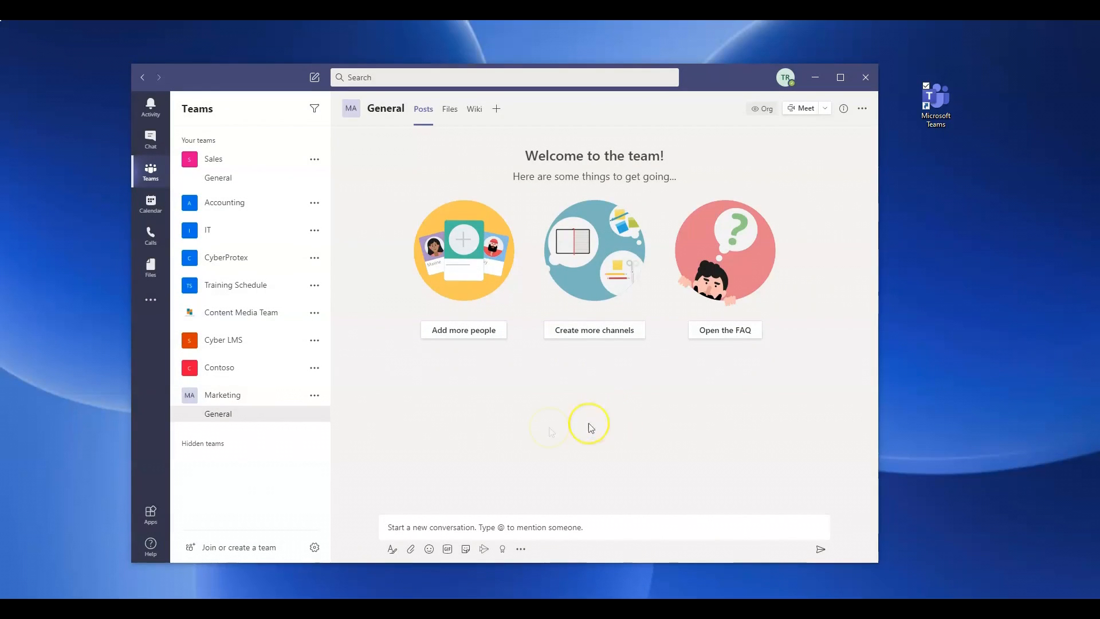
Open the management page of the Marketing team and review its owners and its members and guests
click(314, 396)
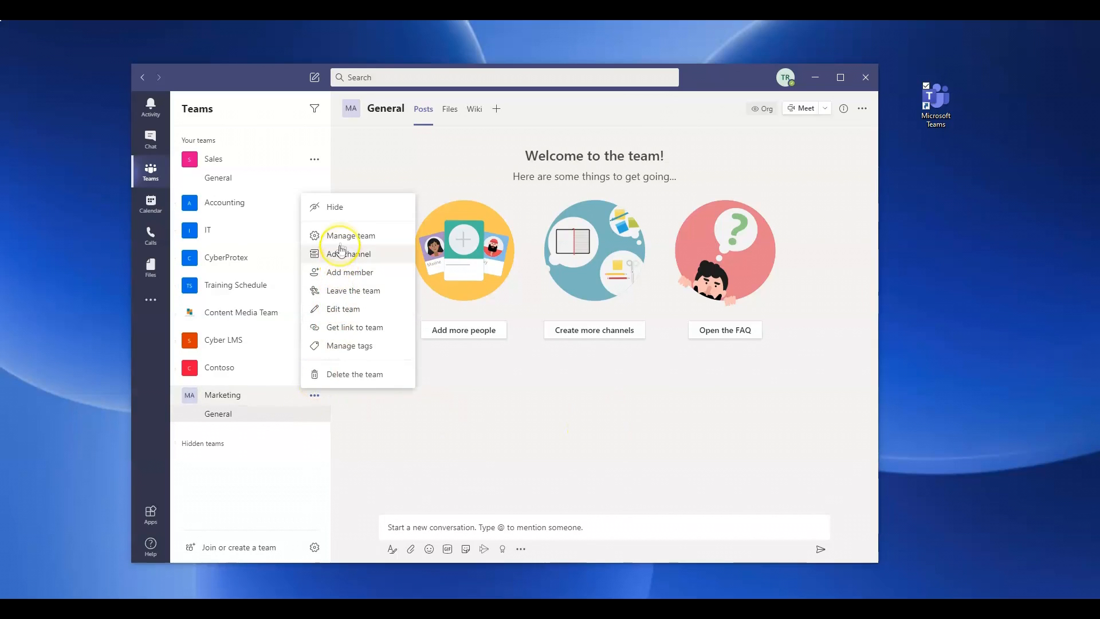
click(342, 236)
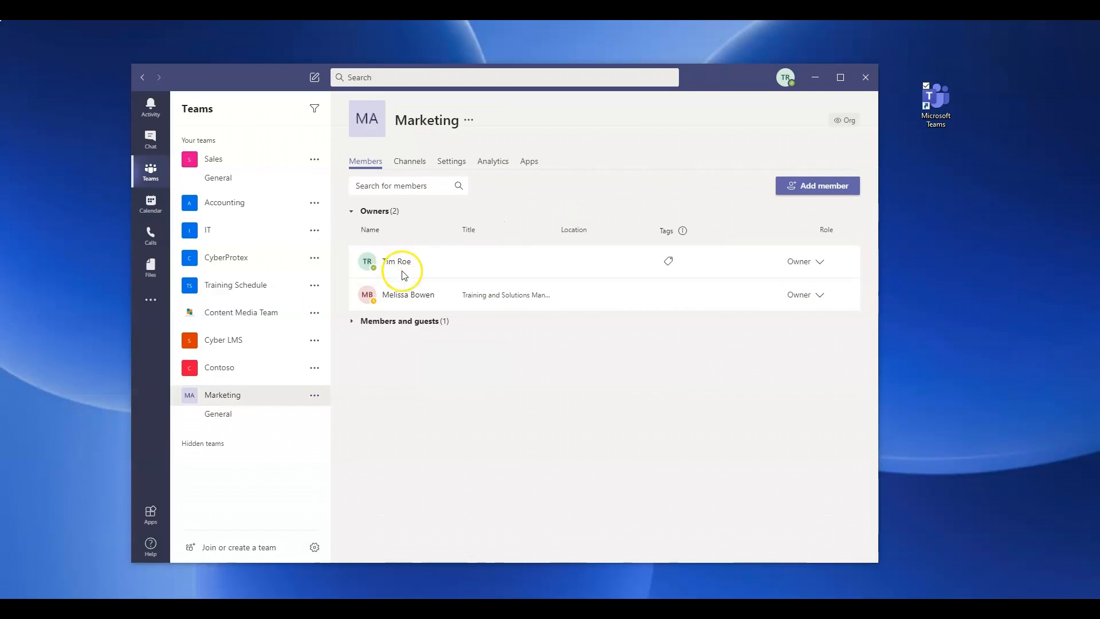
click(405, 321)
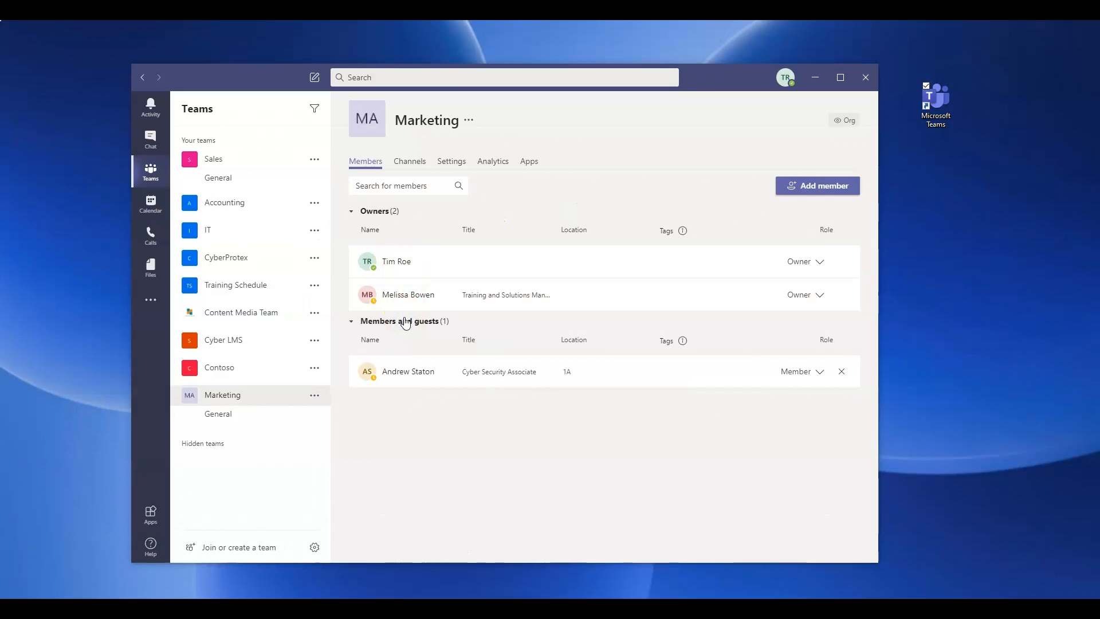
Create a channel named Management in the Marketing team with privacy set to Private
click(314, 394)
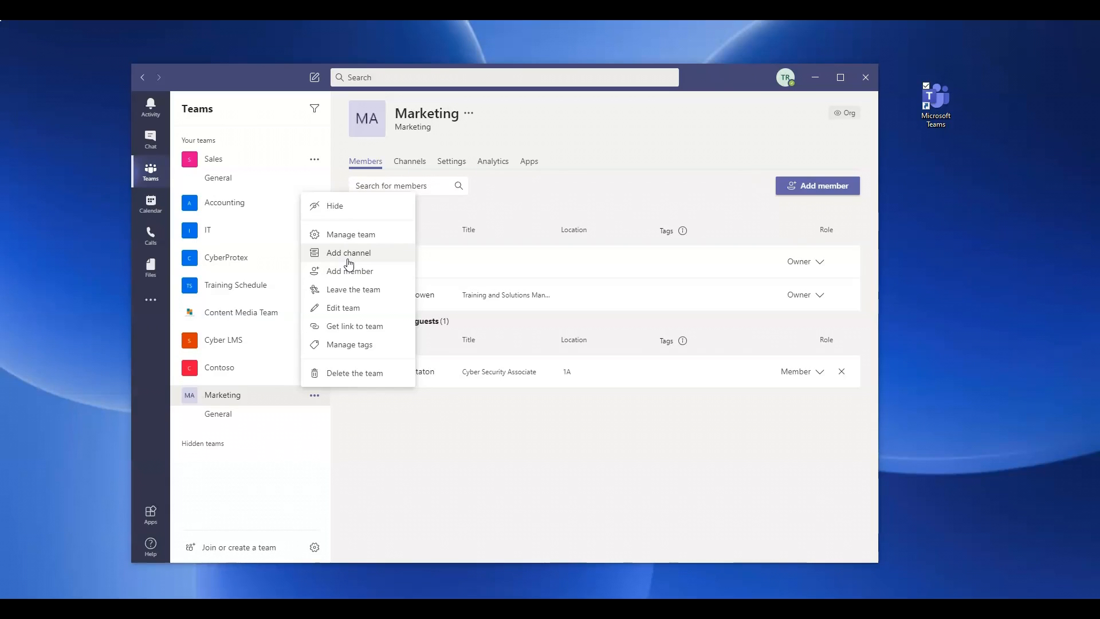
click(348, 257)
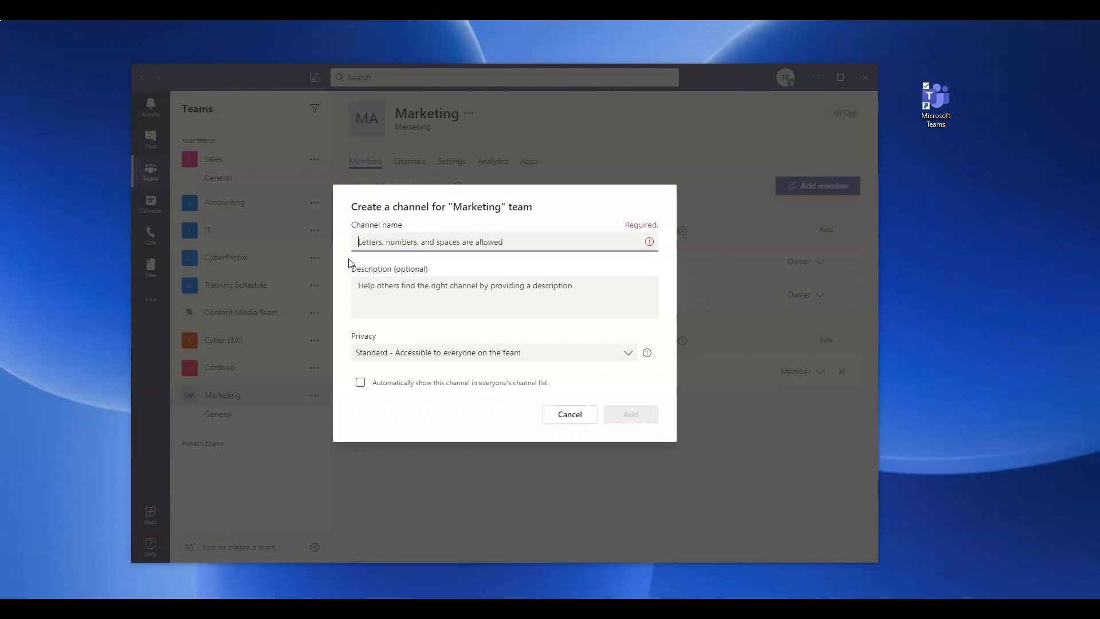
text(M)
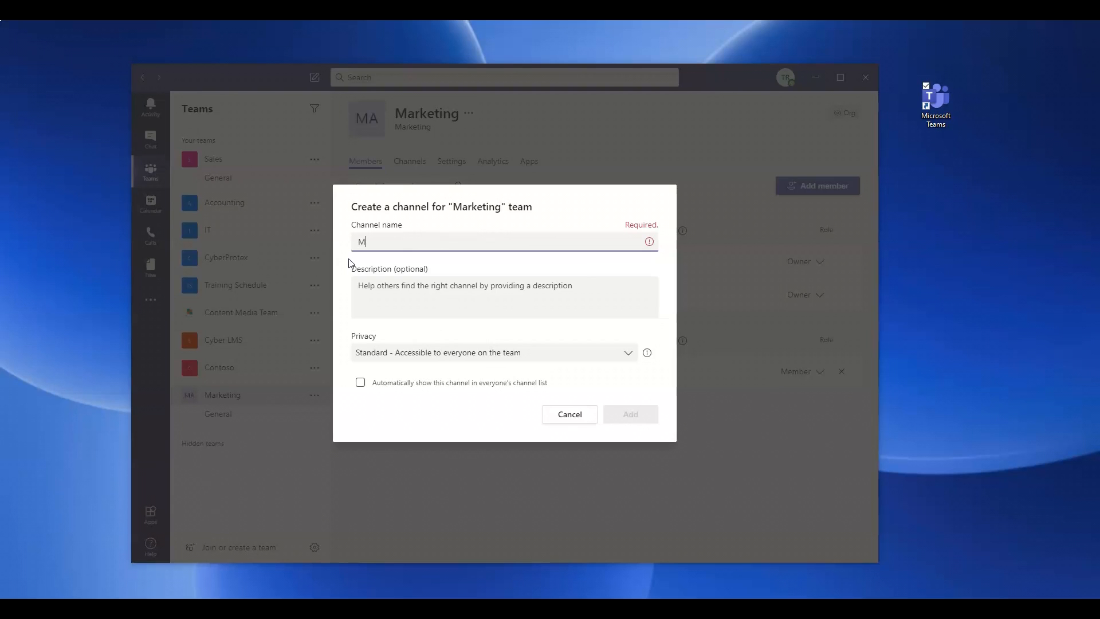
text(anagement)
click(372, 291)
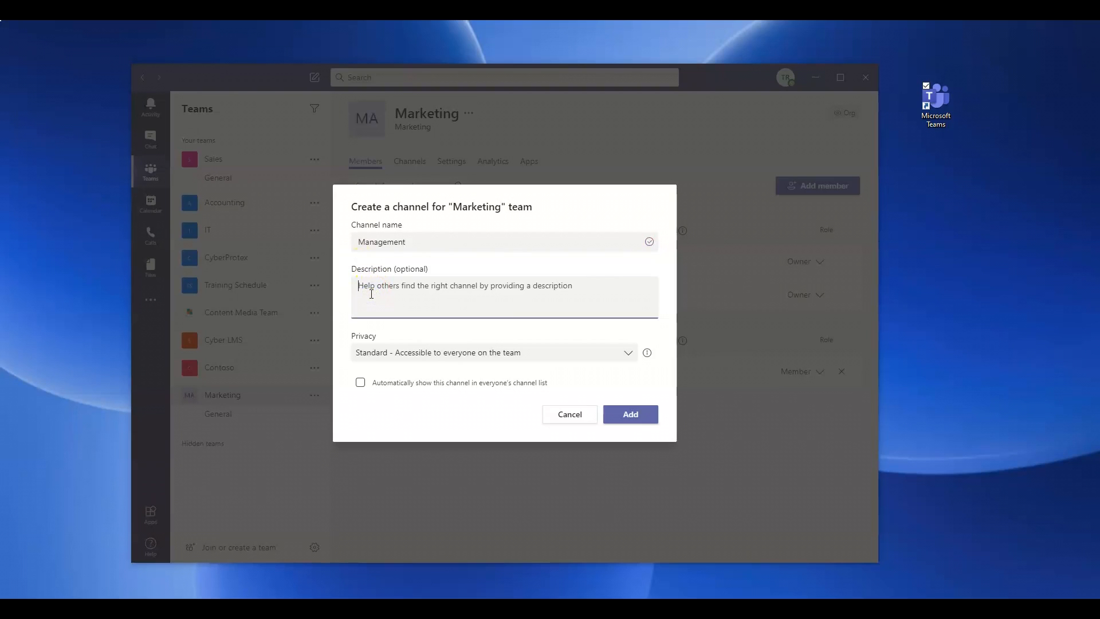
click(629, 353)
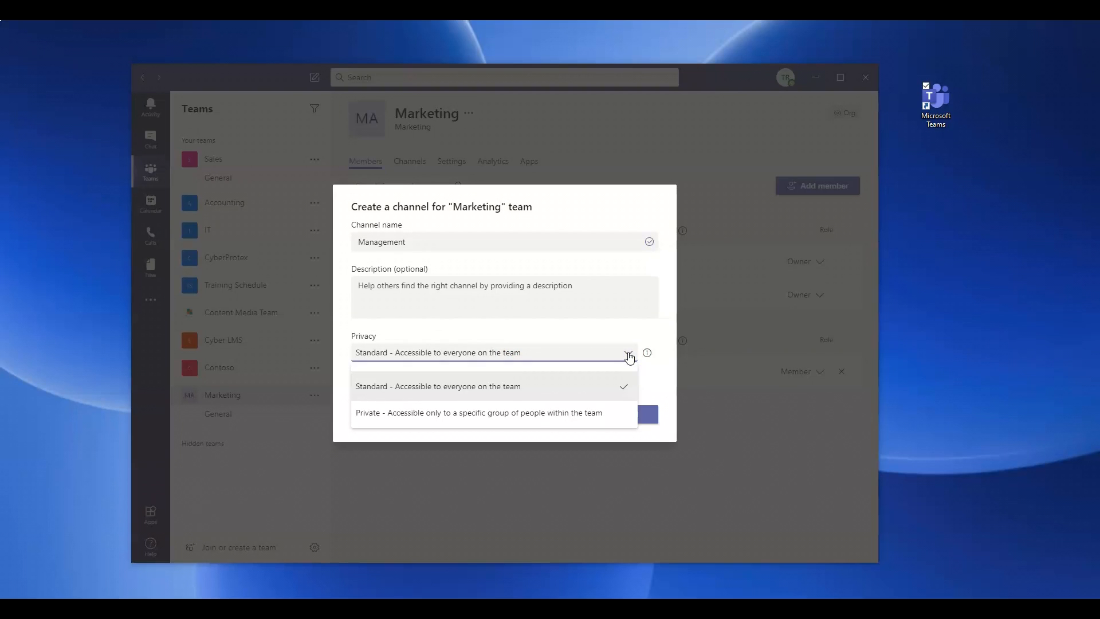
click(600, 414)
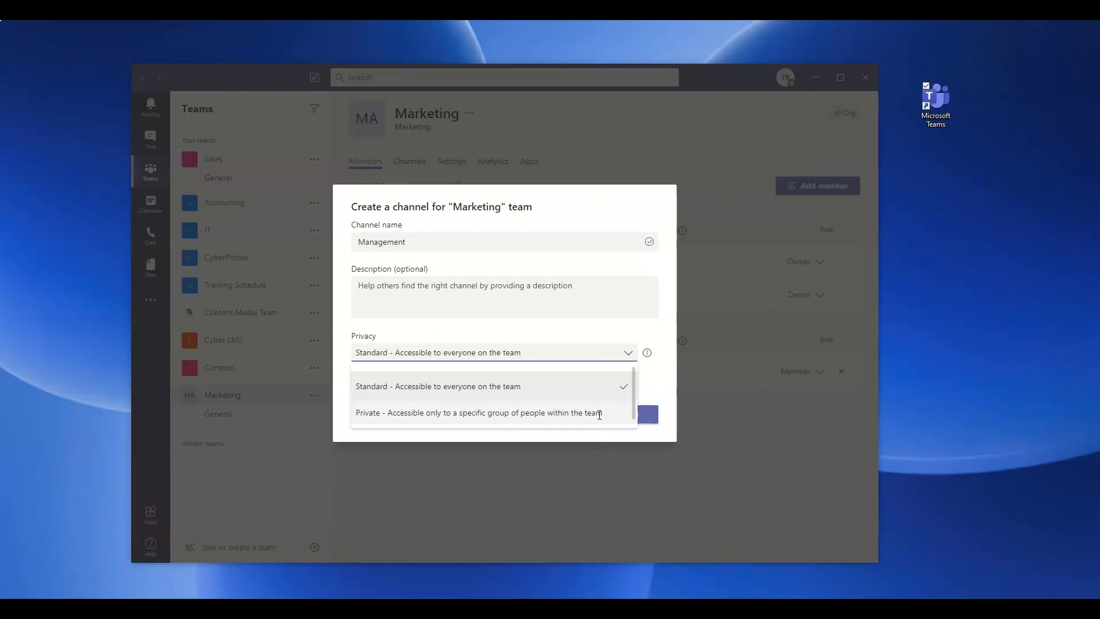
click(599, 414)
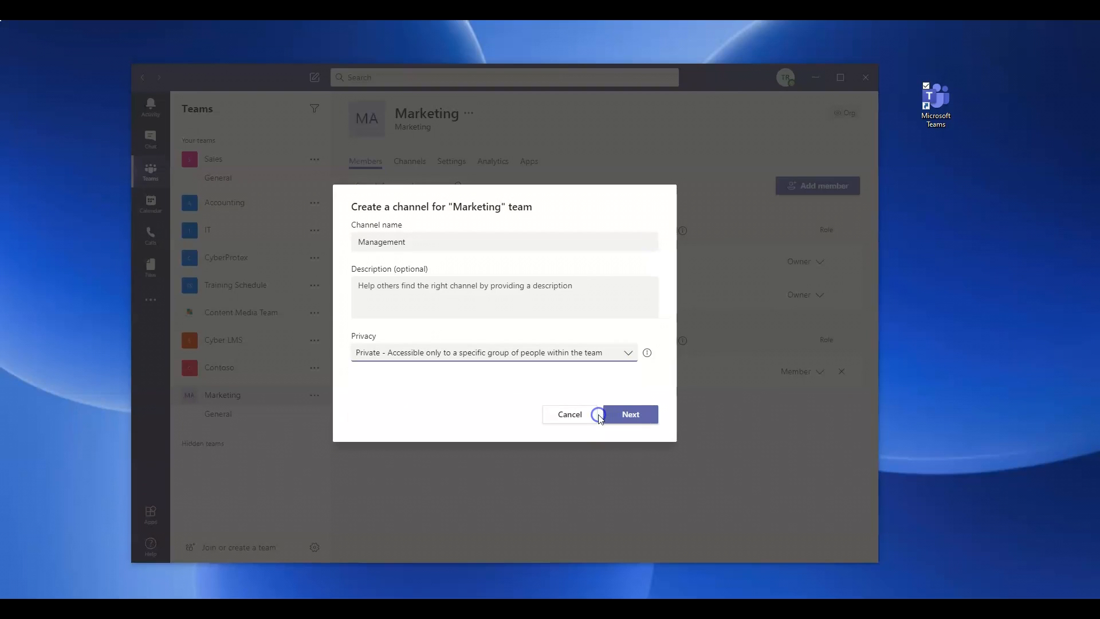
click(622, 417)
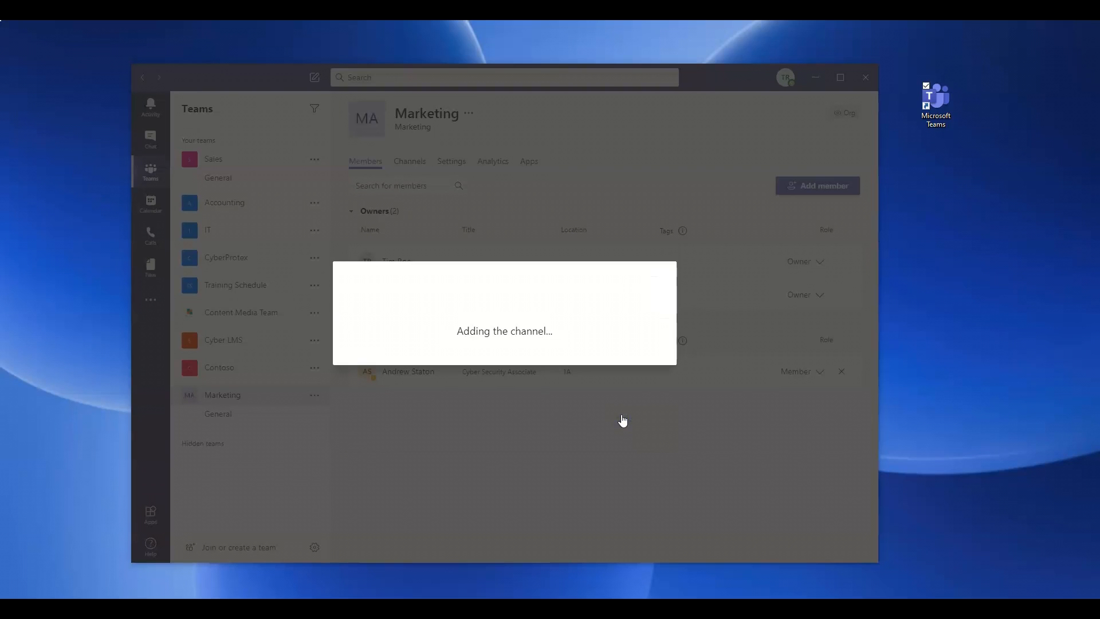
Add the Training and Solutions Manager to the private Management channel as a member and finish the channel setup
click(529, 257)
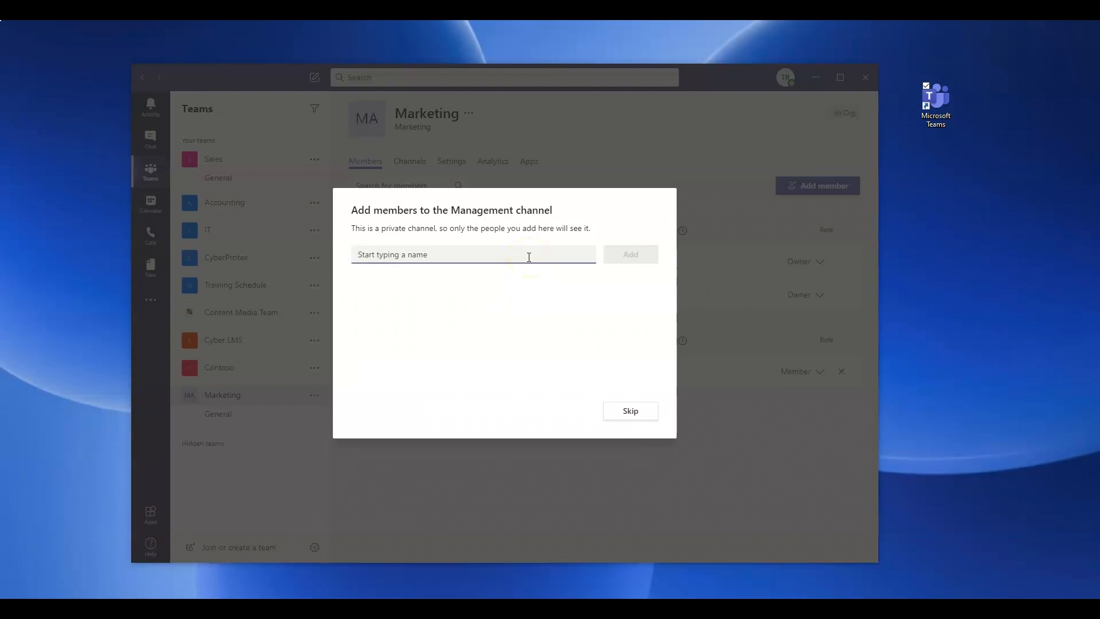
text(me)
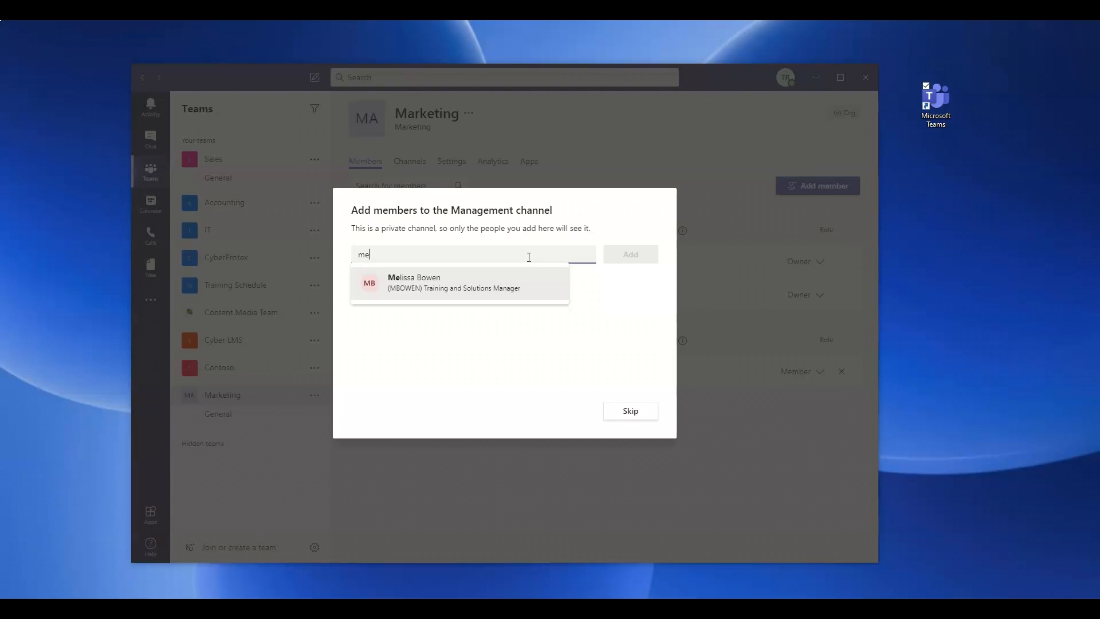
click(504, 278)
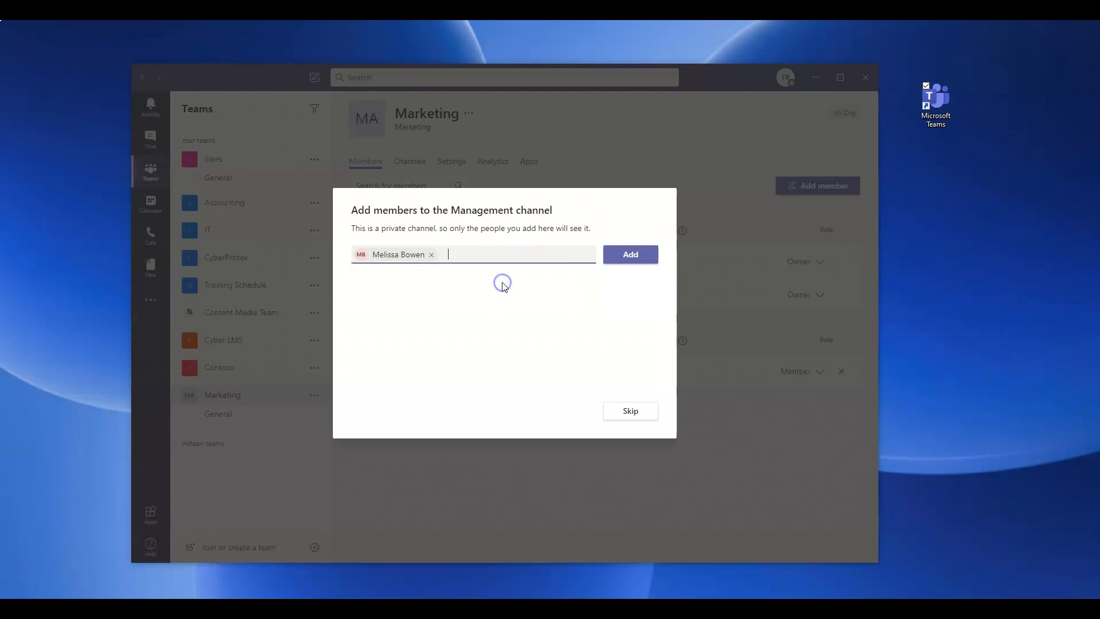
click(609, 262)
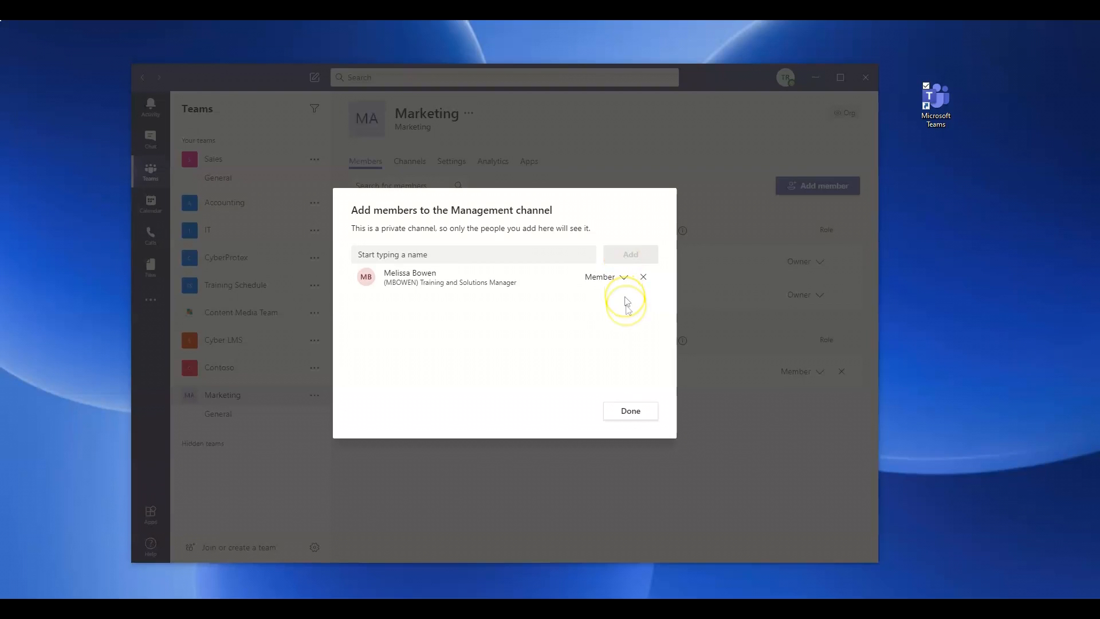
click(623, 412)
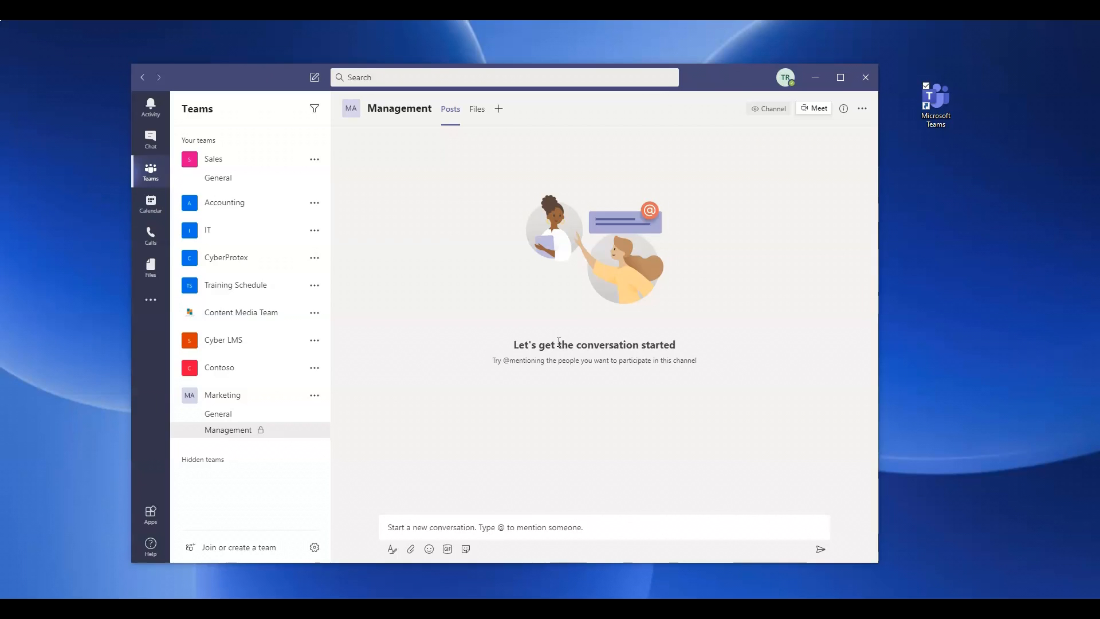
Open the calendar, examine the details and Scheduling Assistant of a new meeting, and close the meeting form without saving
click(150, 206)
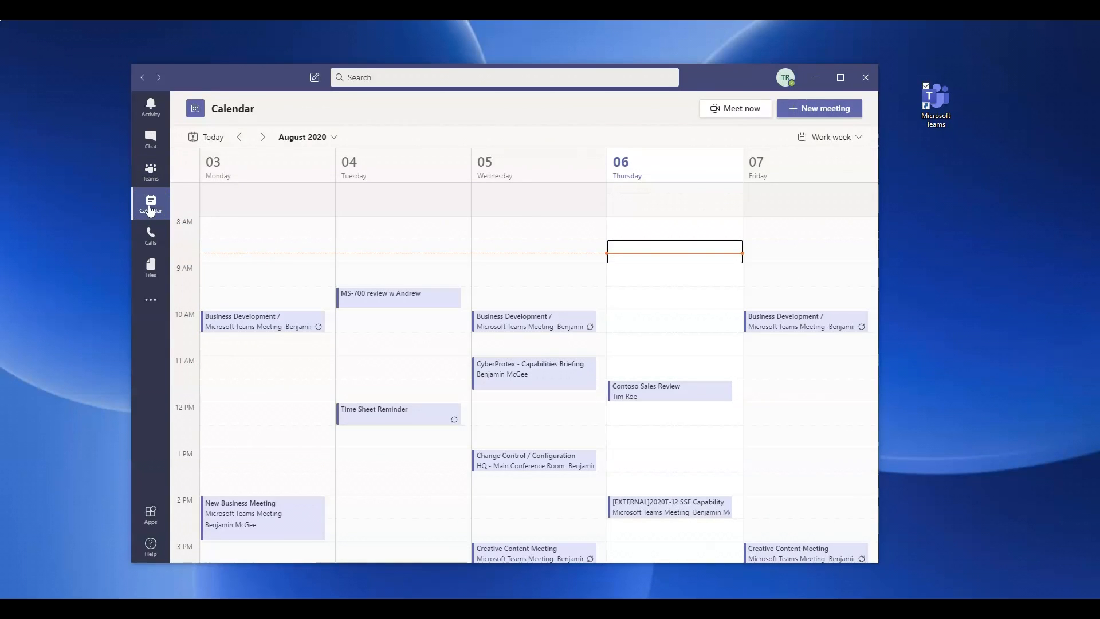
click(152, 209)
click(806, 110)
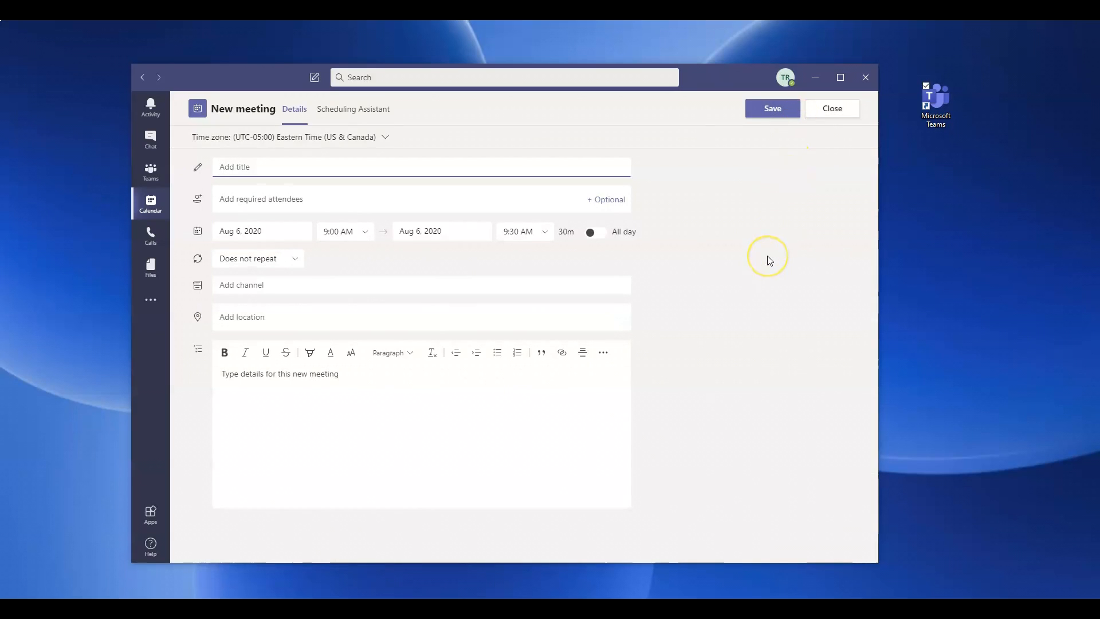
click(763, 258)
click(379, 115)
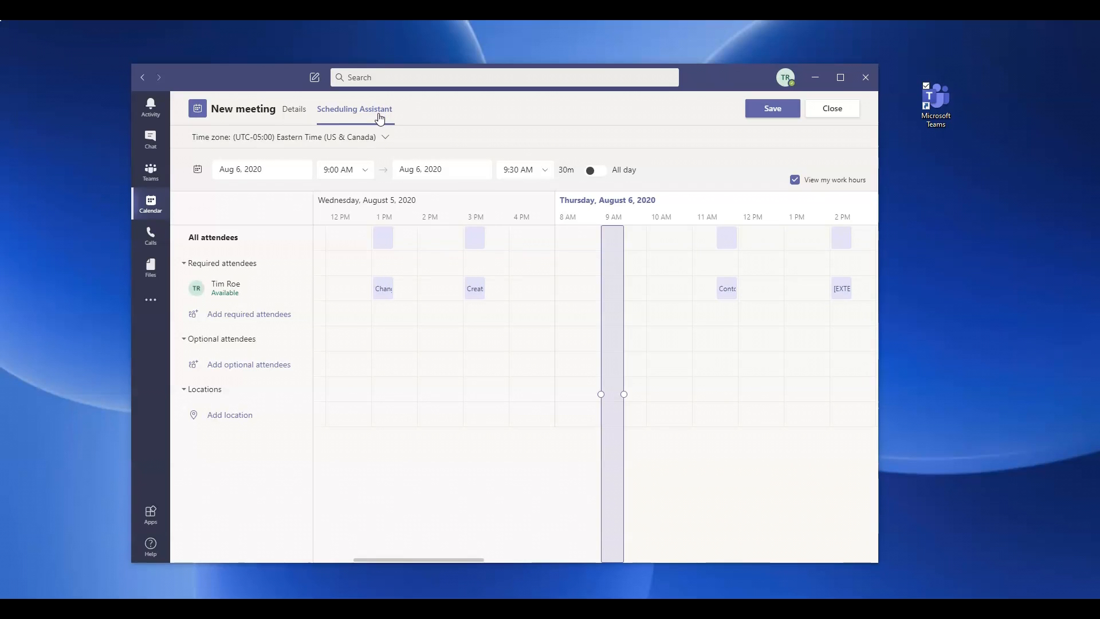
click(830, 113)
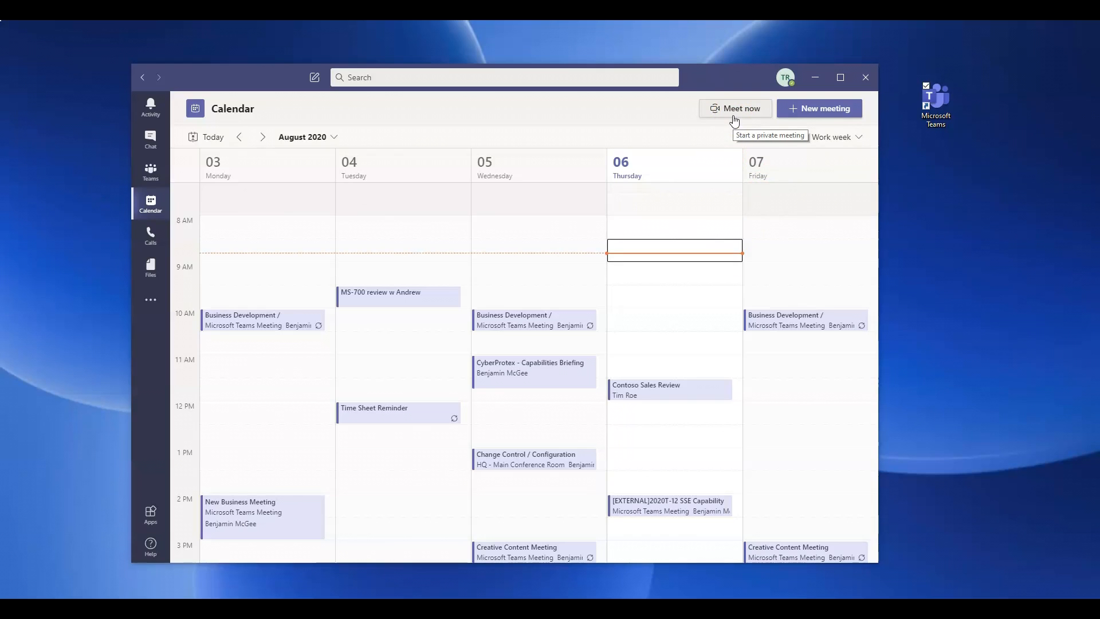
Check the calendar's view choices beside Work week and open the call history in Calls
click(835, 140)
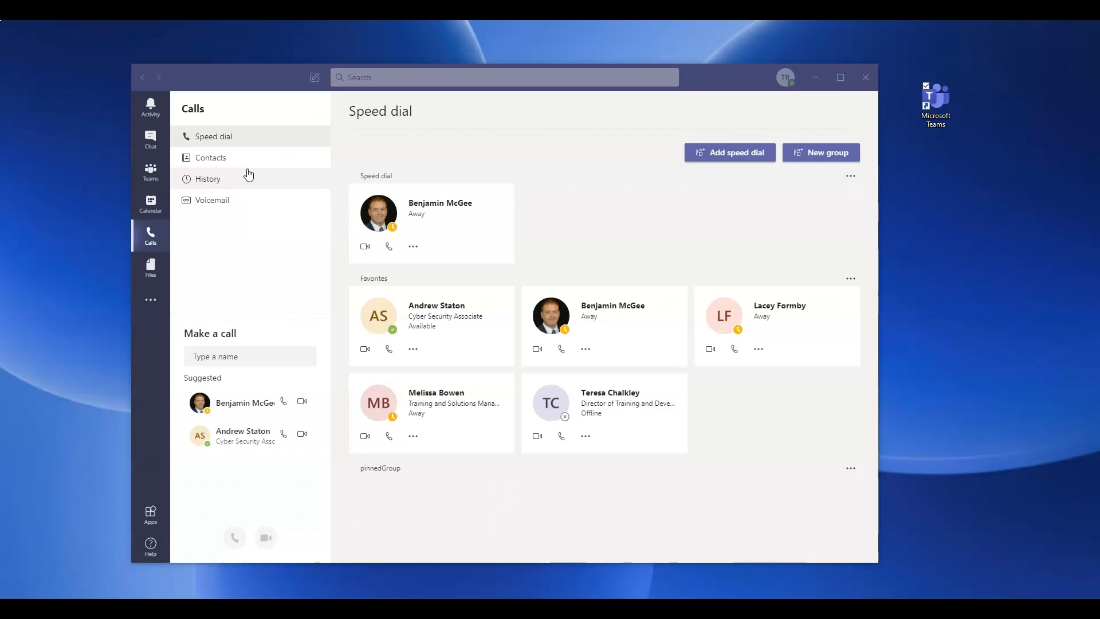
click(236, 180)
Open the recent files list and reduce the height of the Teams window
click(152, 266)
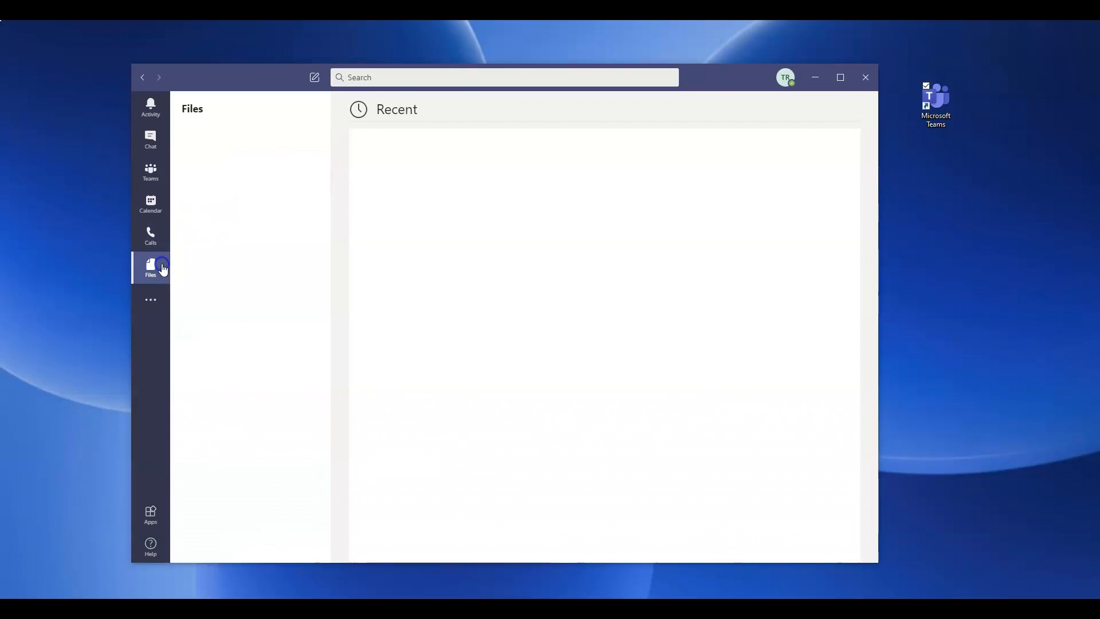
click(685, 560)
drag(684, 560, 216, 388)
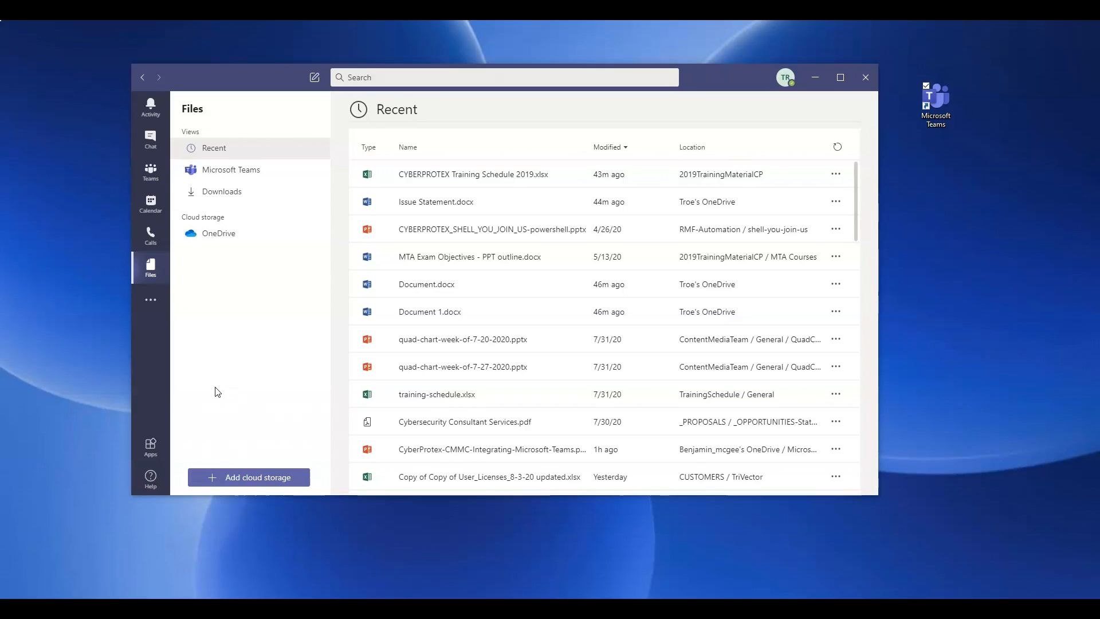
Open the Shifts app from the additional apps and examine which teams can have a schedule created
click(151, 300)
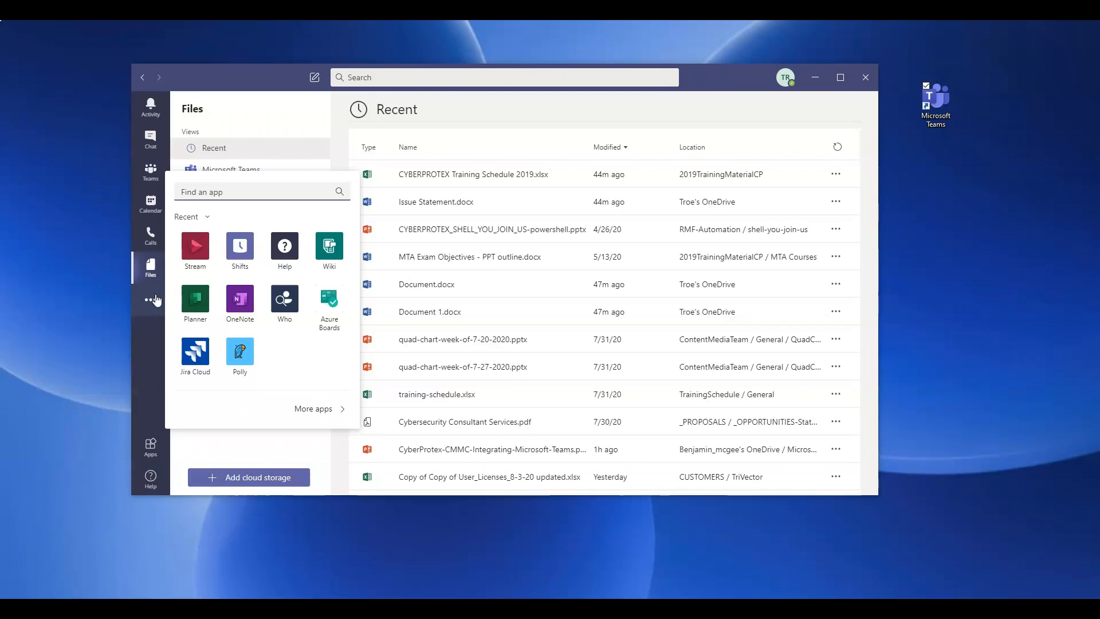
click(240, 247)
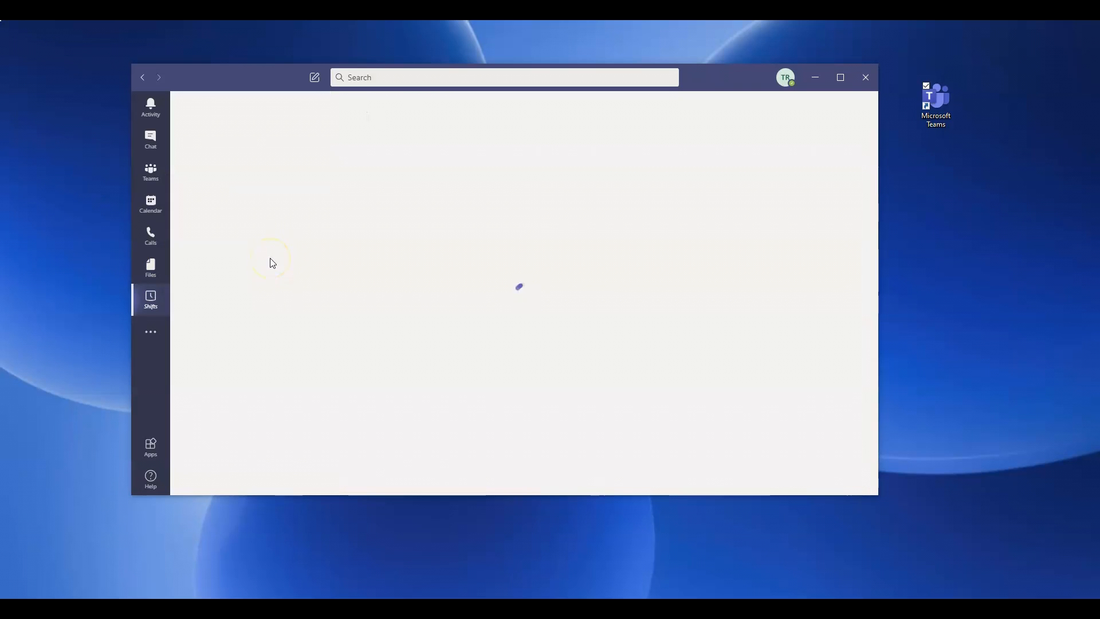
click(665, 362)
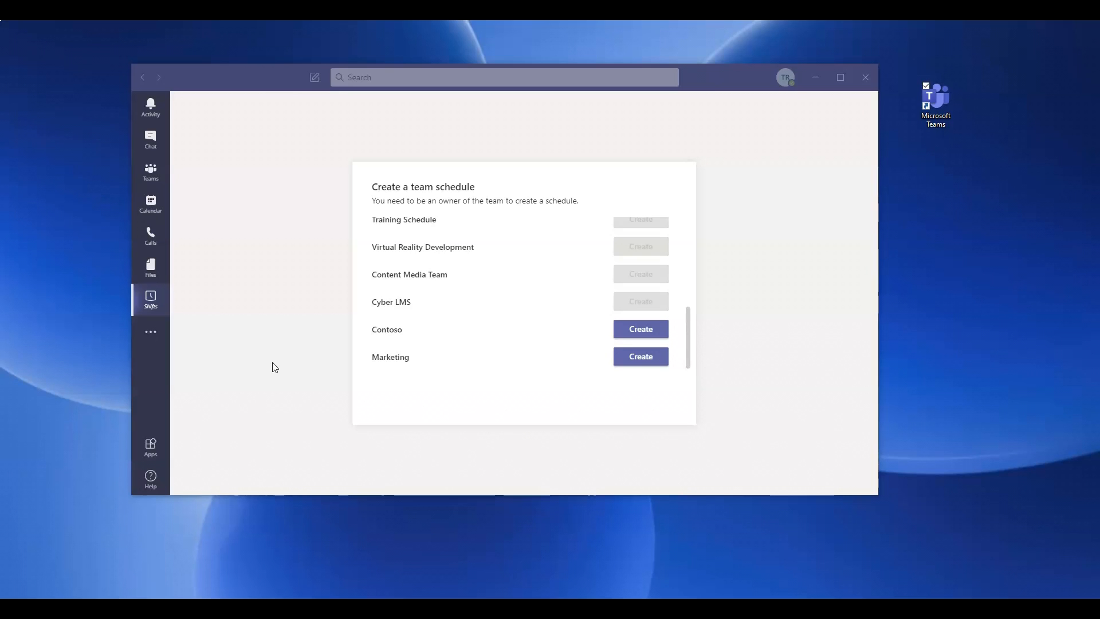
View the catalogue of available apps and open the Help training page
click(153, 454)
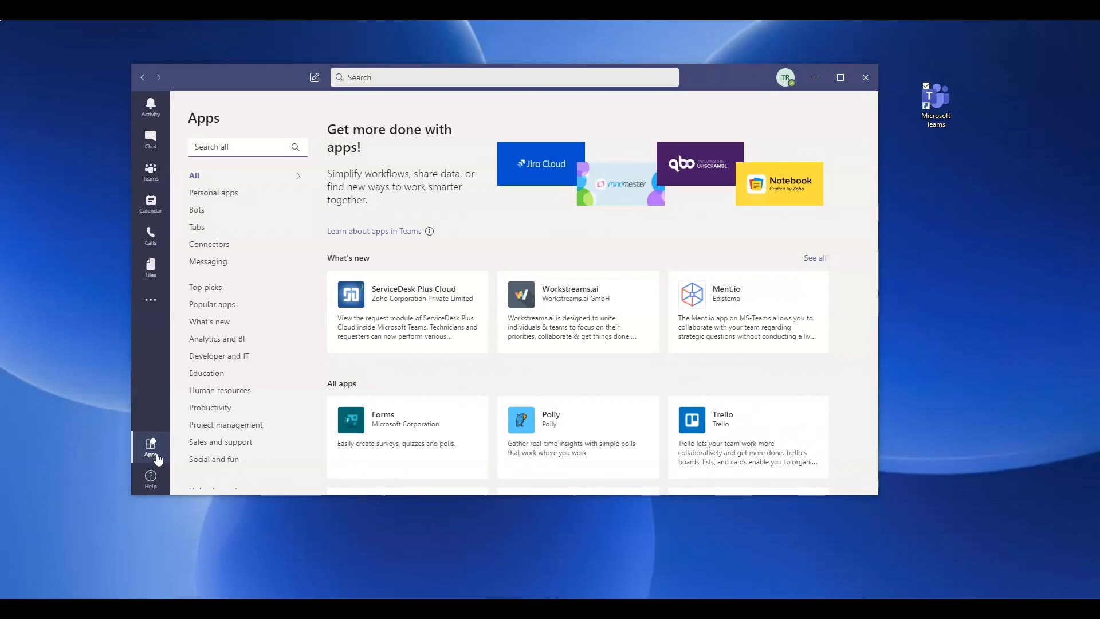
click(156, 479)
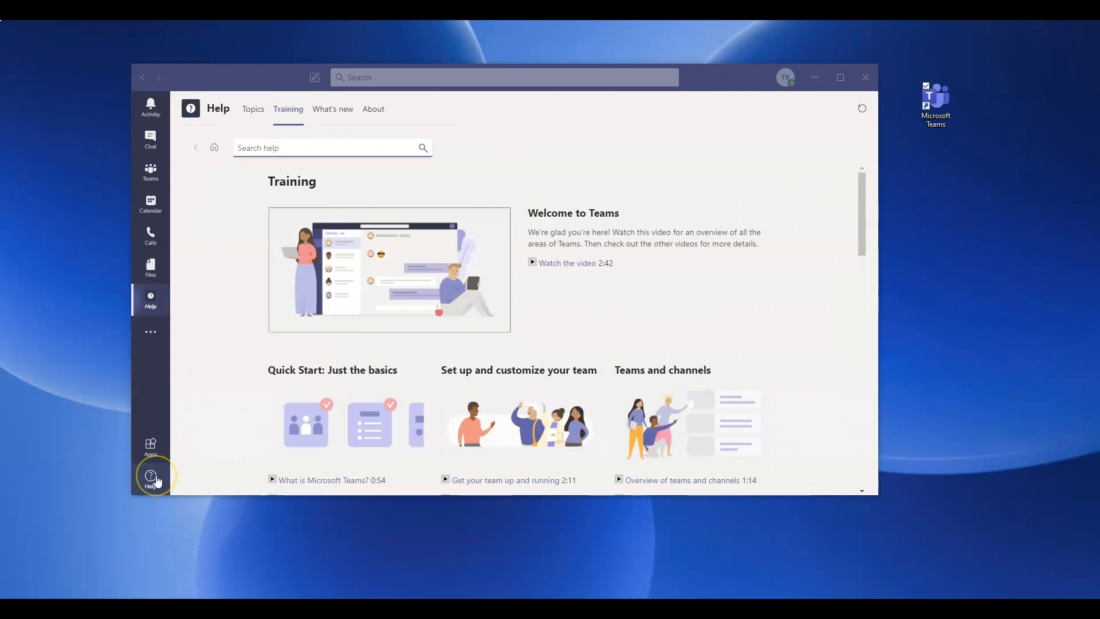